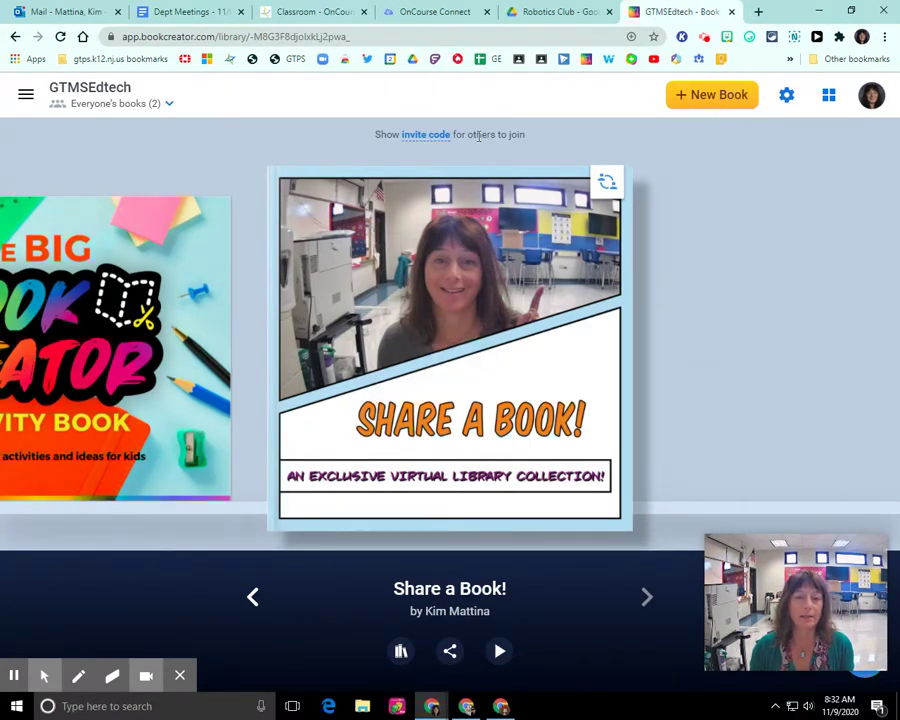
# - Display the library's invite code, then close the code window
pyautogui.moveTo(468, 207)
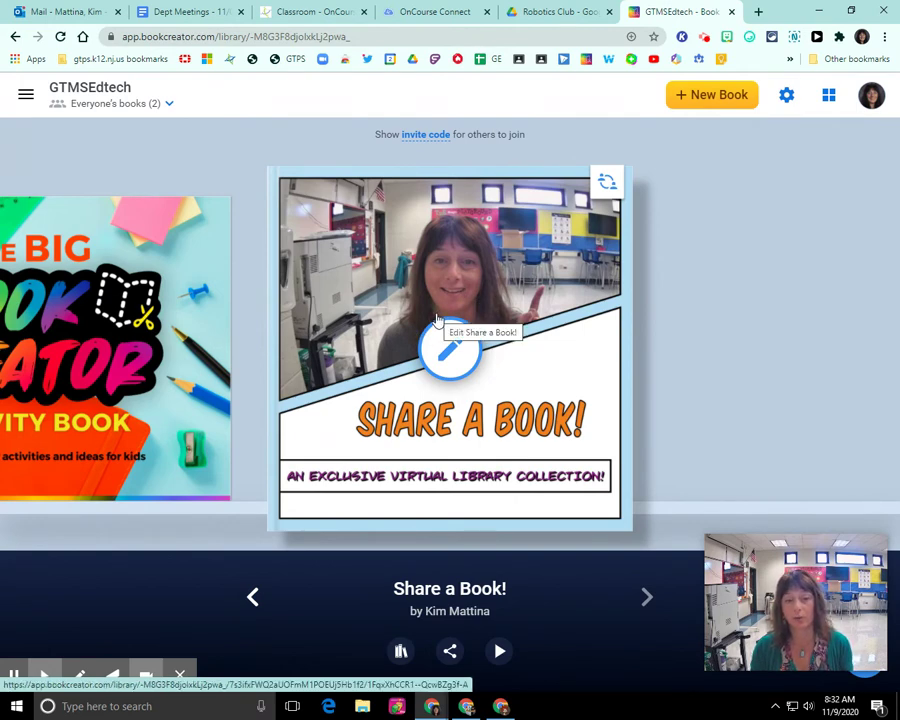
pyautogui.click(427, 137)
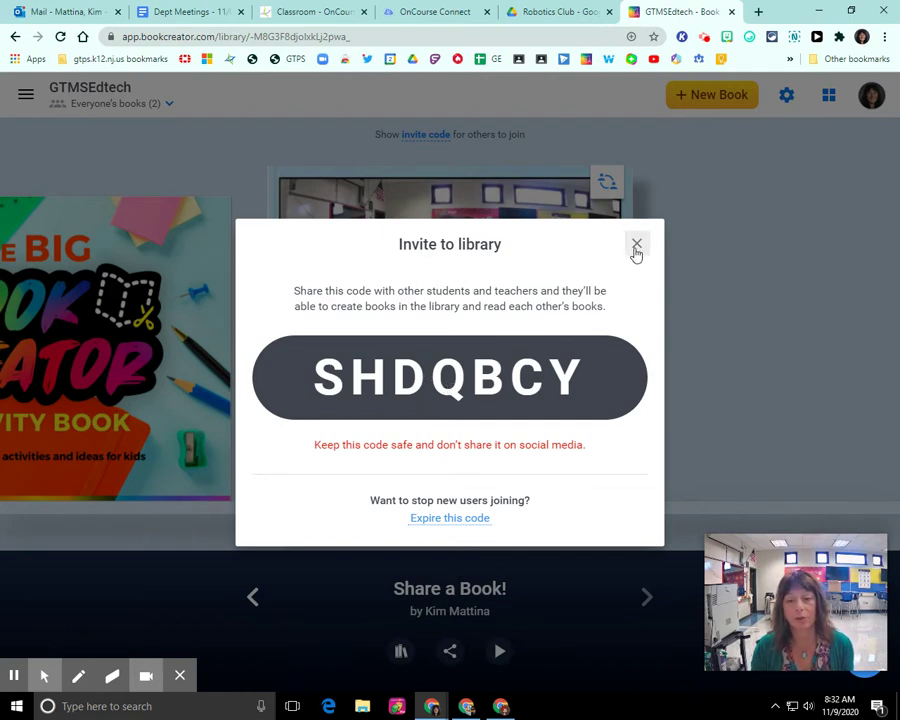
pyautogui.click(636, 245)
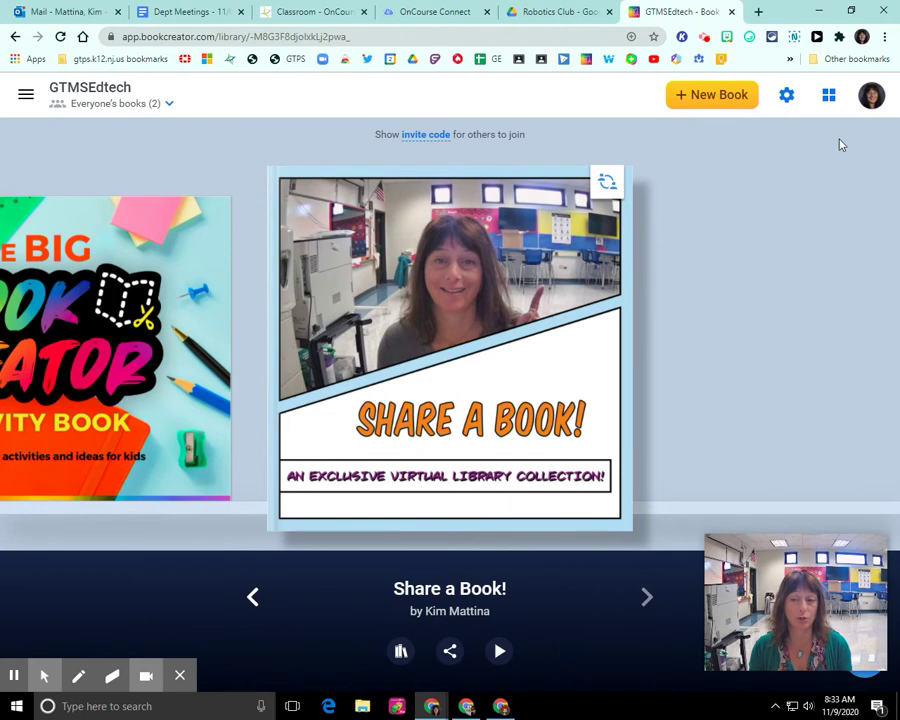
# - Switch to the student test profile, sign in with Google, and join using the library's code
pyautogui.click(862, 36)
pyautogui.click(715, 370)
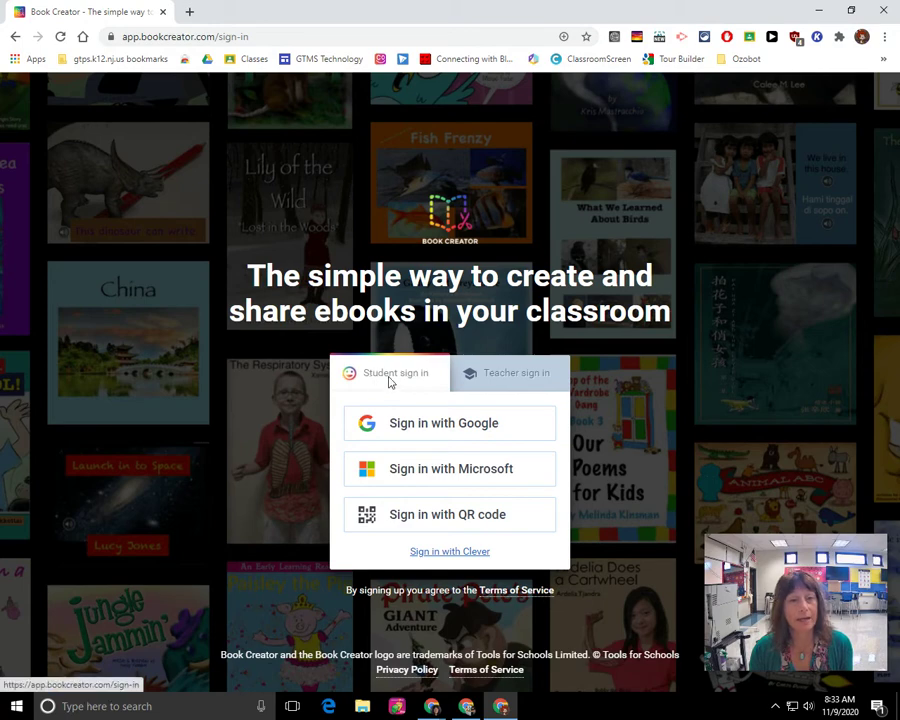
pyautogui.click(428, 432)
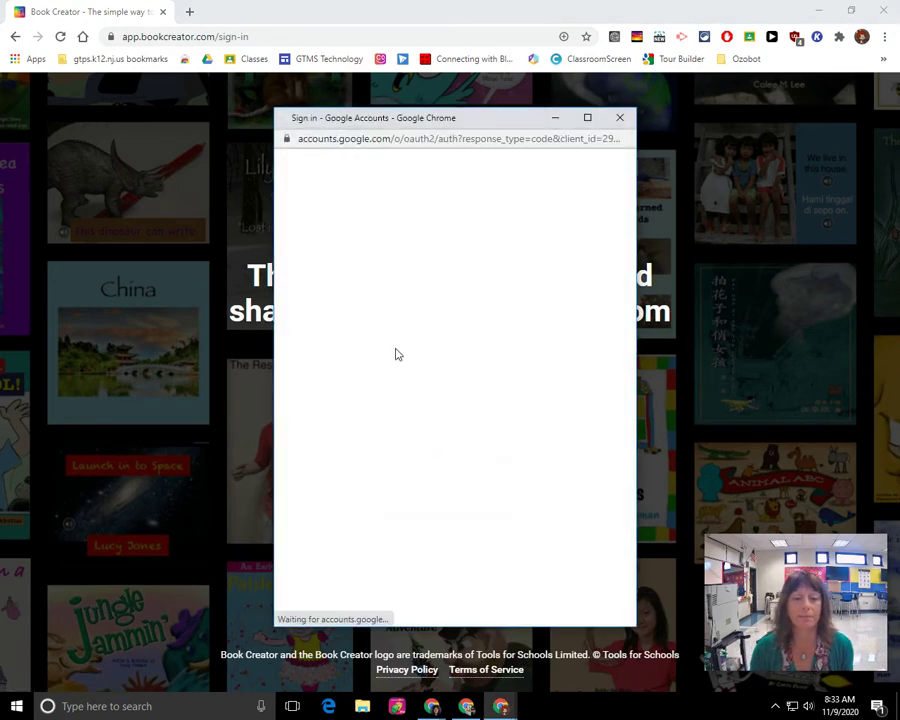
pyautogui.click(365, 301)
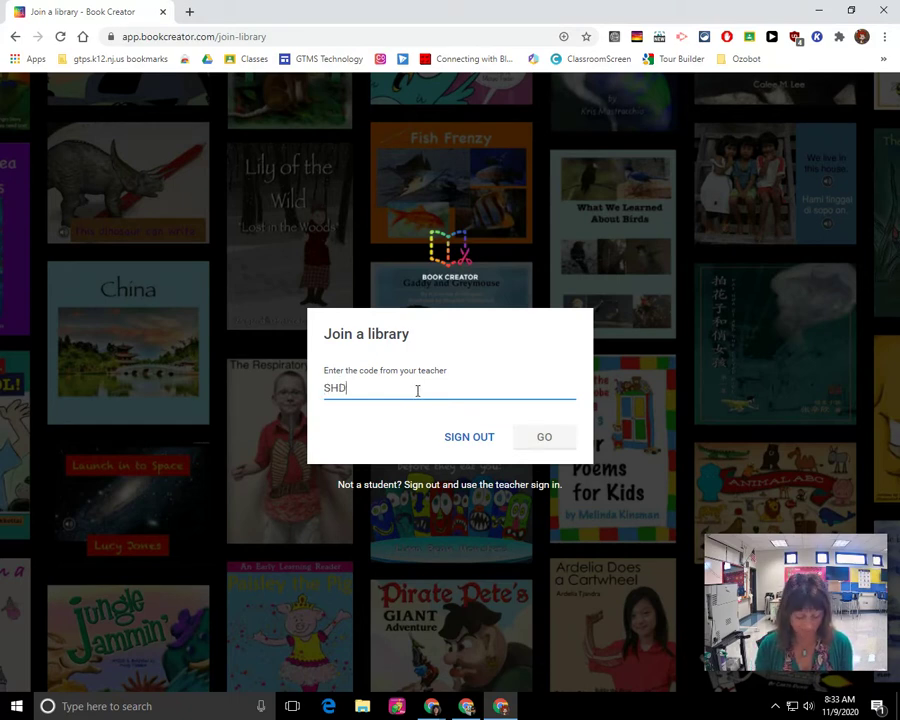
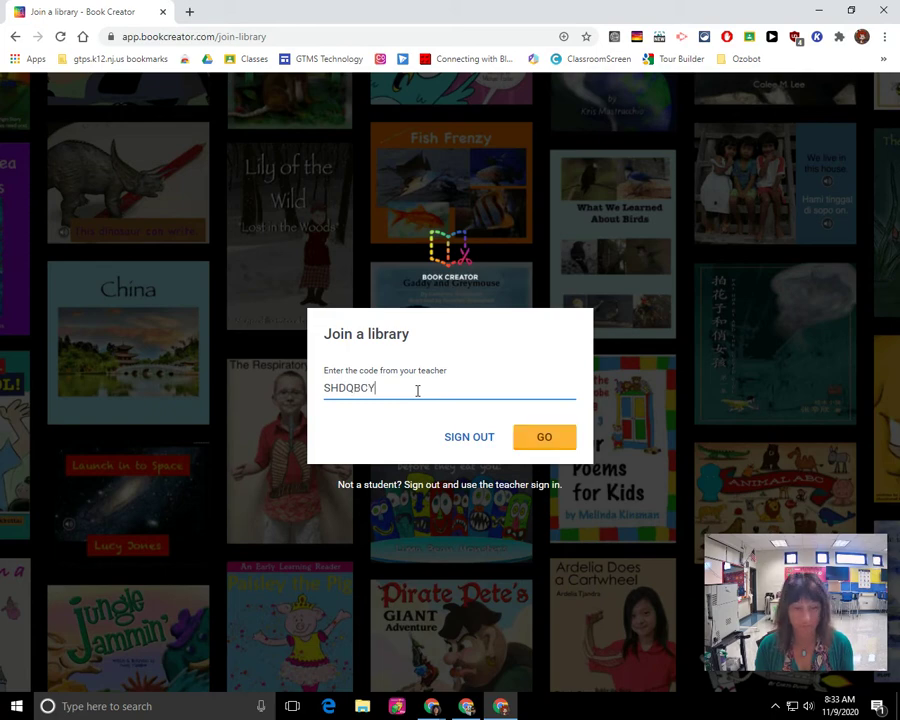
pyautogui.click(539, 443)
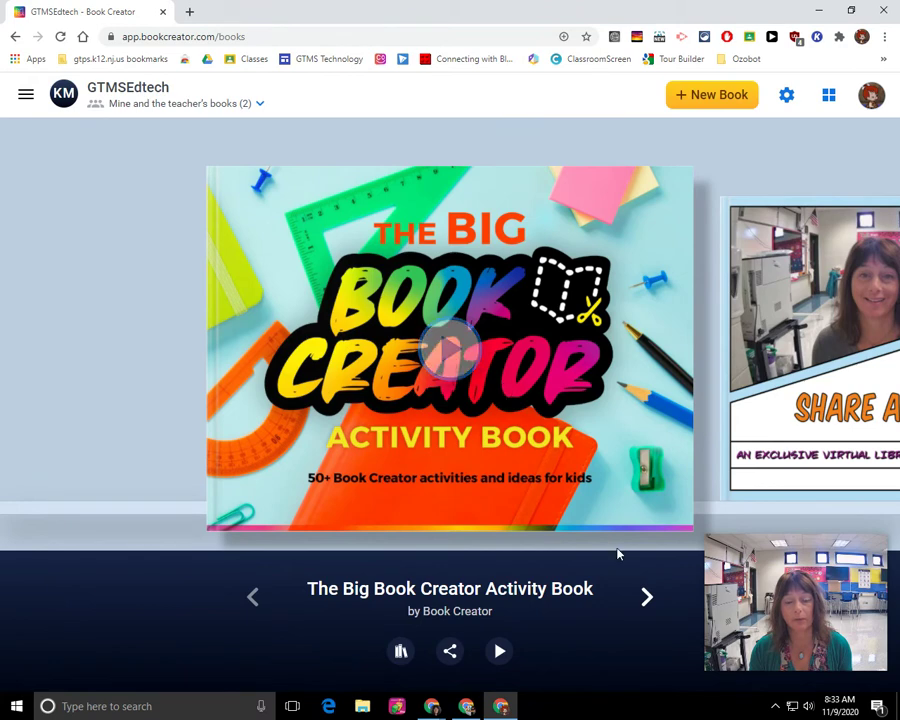
# - Bring Share a Book! to the front, read its first two page spreads, then return to My Books
pyautogui.click(646, 597)
pyautogui.moveTo(460, 400)
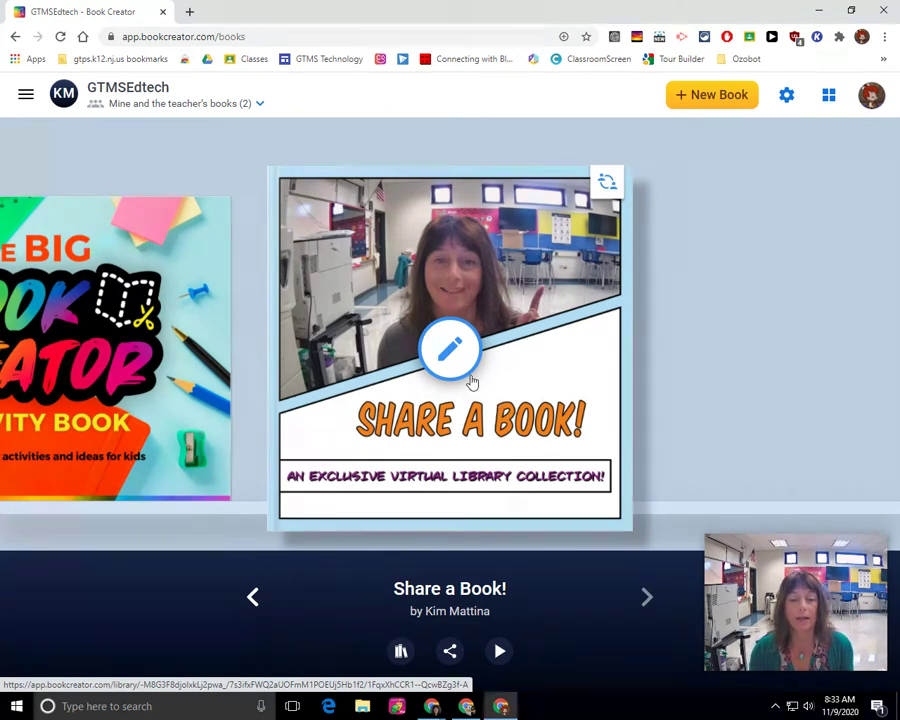
pyautogui.click(498, 652)
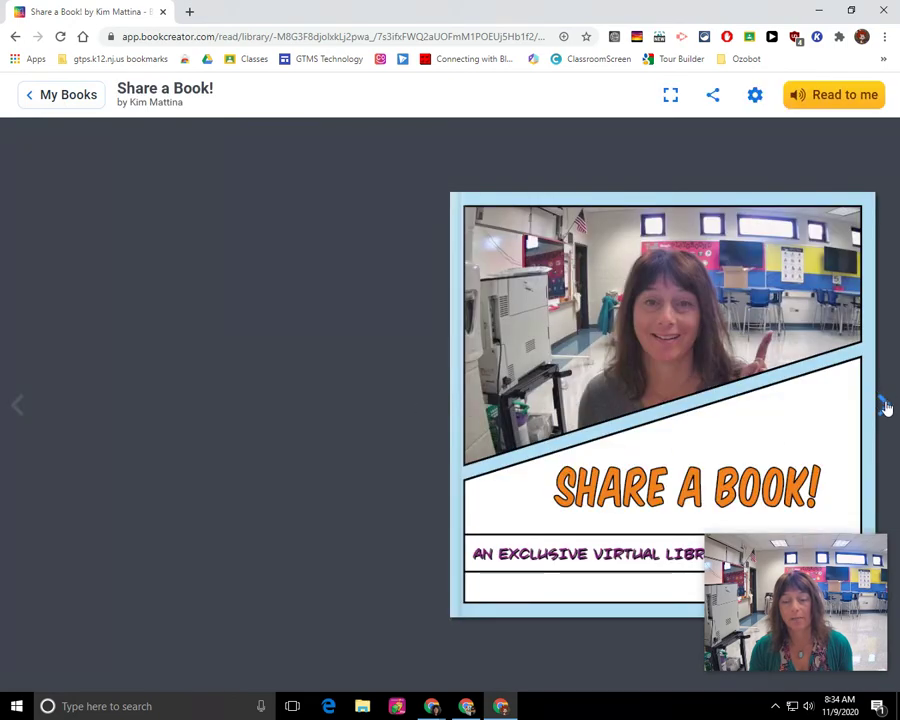
pyautogui.click(884, 407)
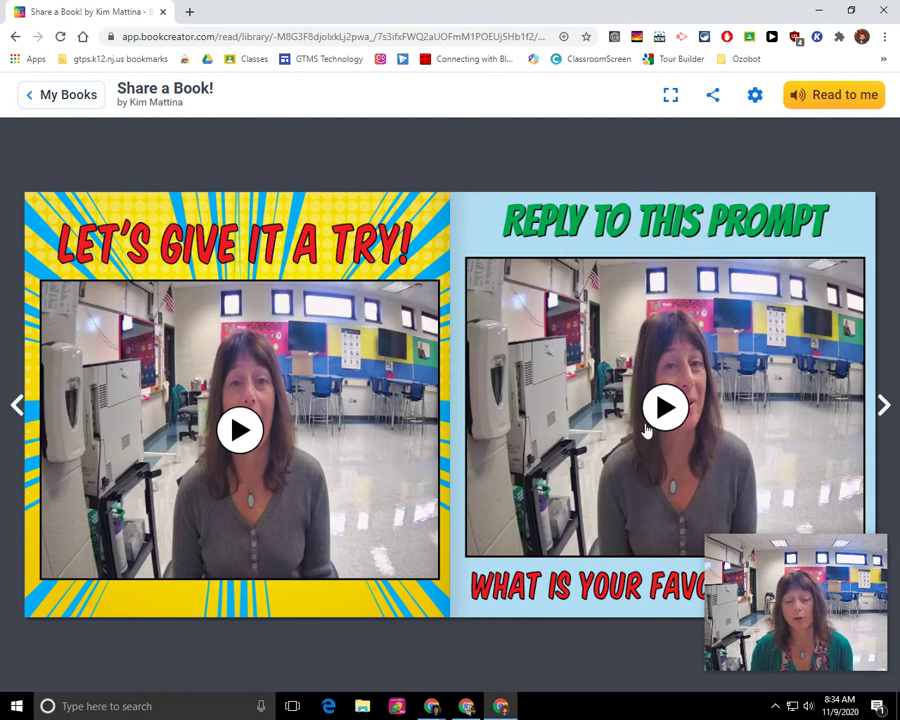
pyautogui.click(882, 404)
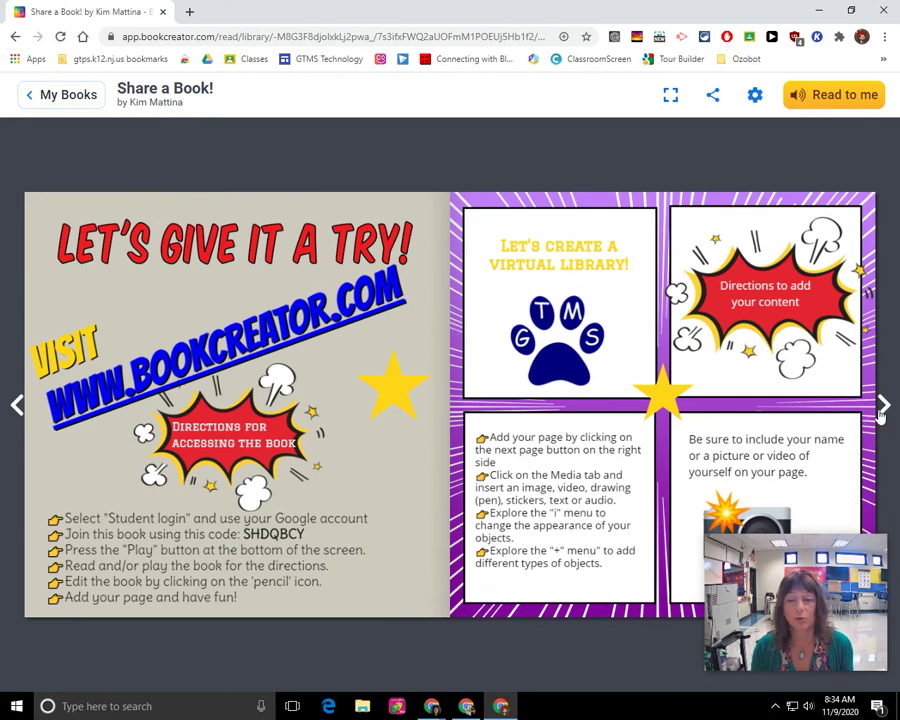
pyautogui.click(63, 97)
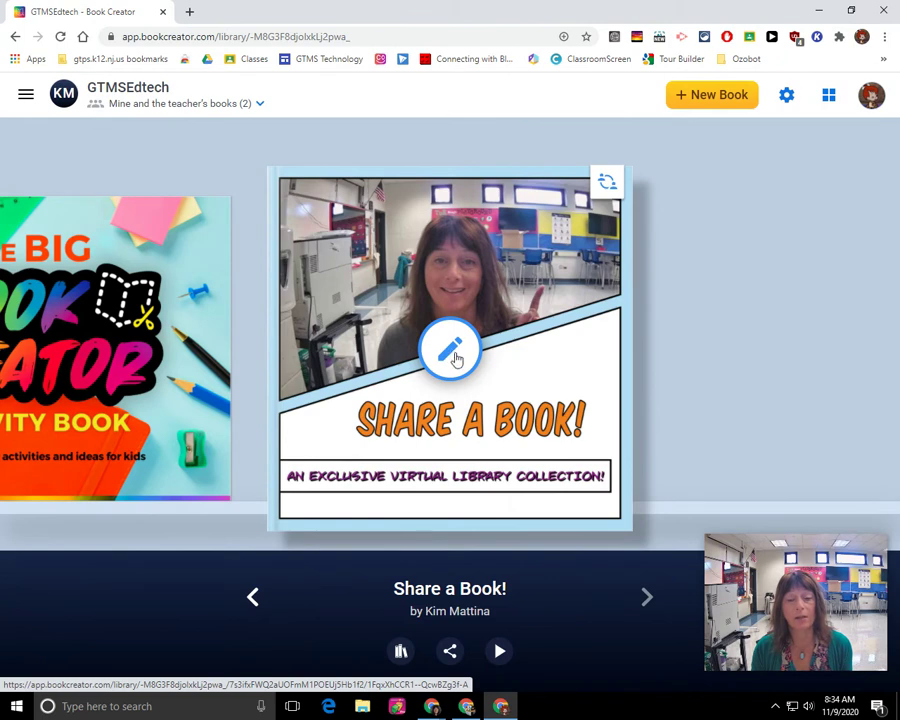
# - Edit Share a Book!, advance from the cover to page 6, and add a seventh page
pyautogui.click(453, 356)
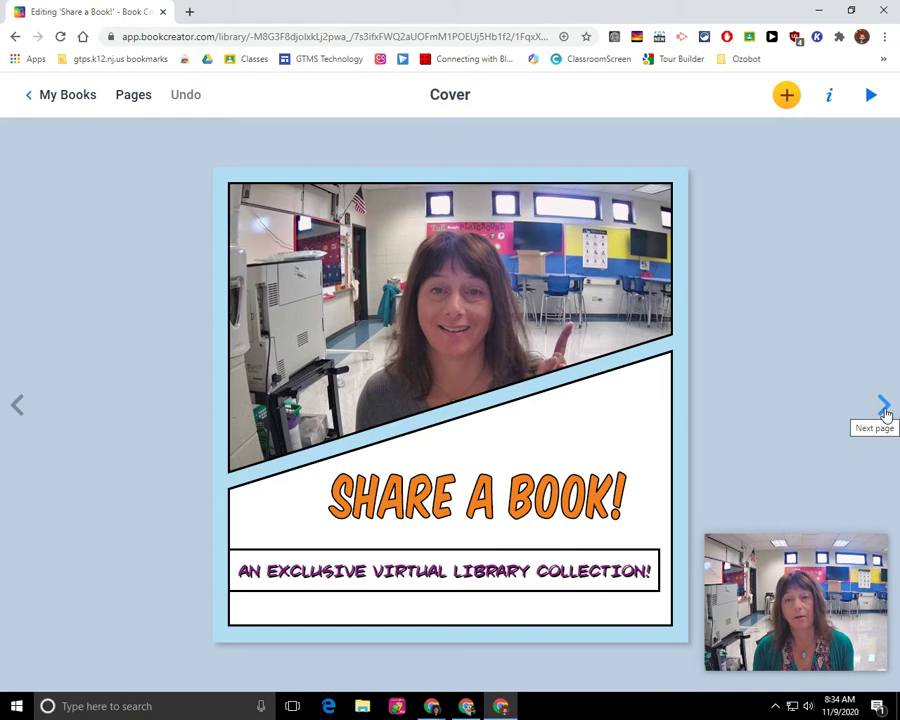
pyautogui.click(884, 406)
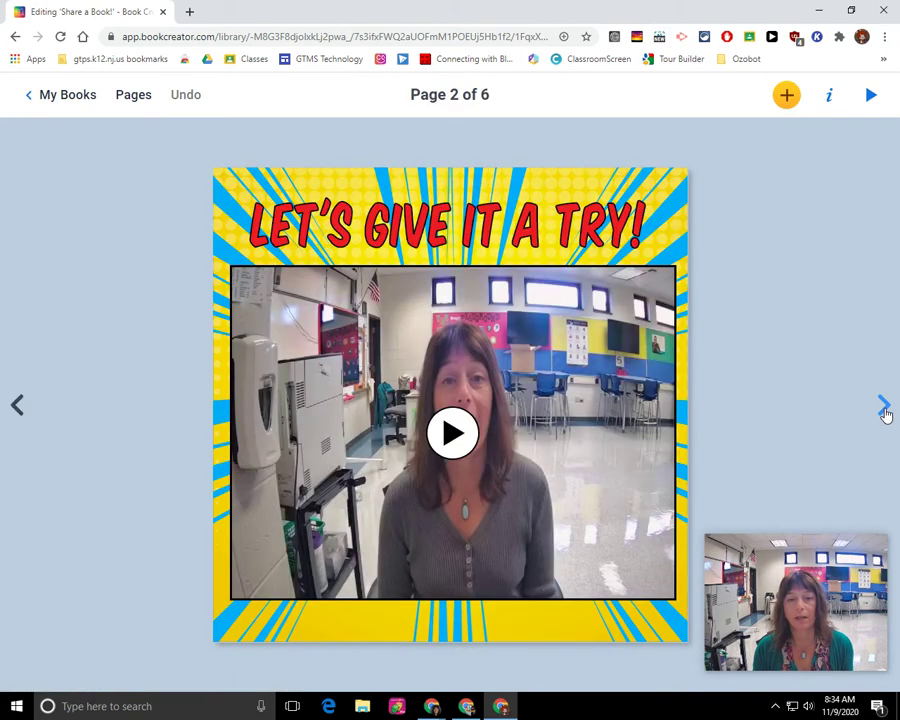
pyautogui.click(884, 406)
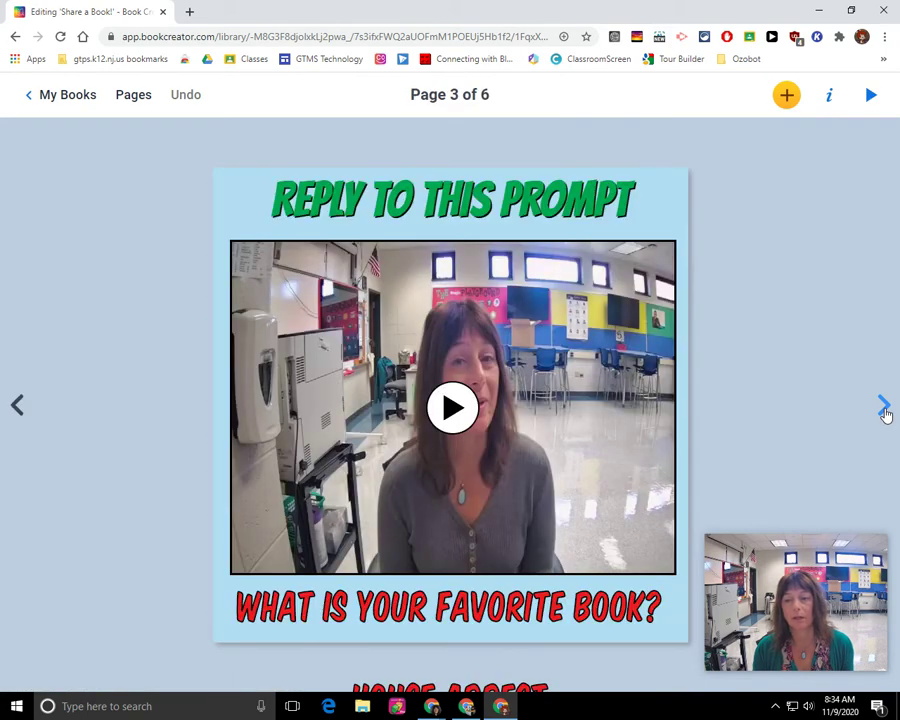
pyautogui.click(884, 406)
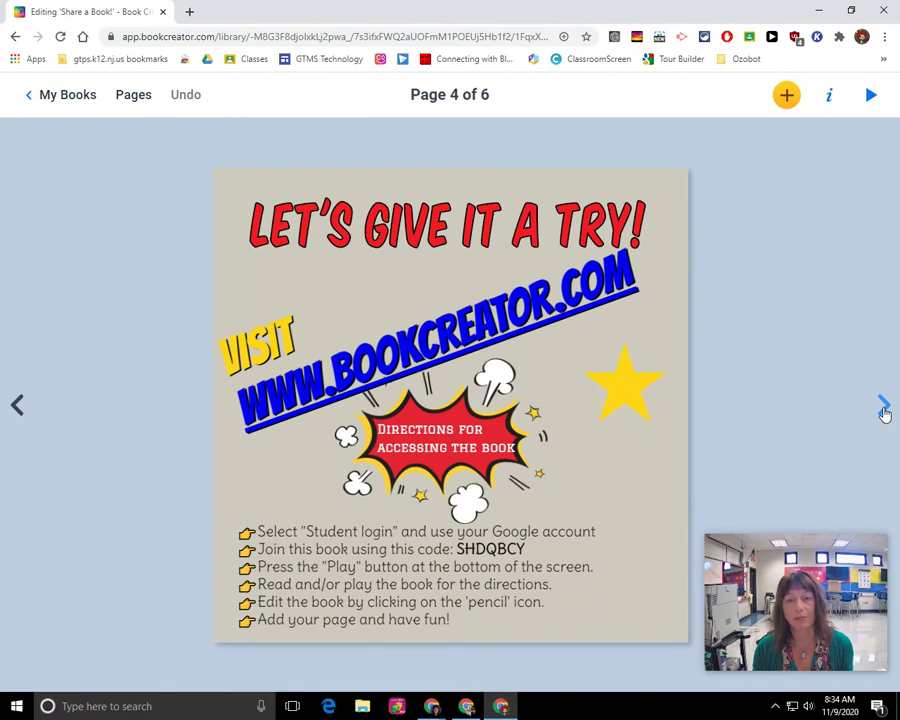
pyautogui.click(884, 406)
pyautogui.click(884, 406)
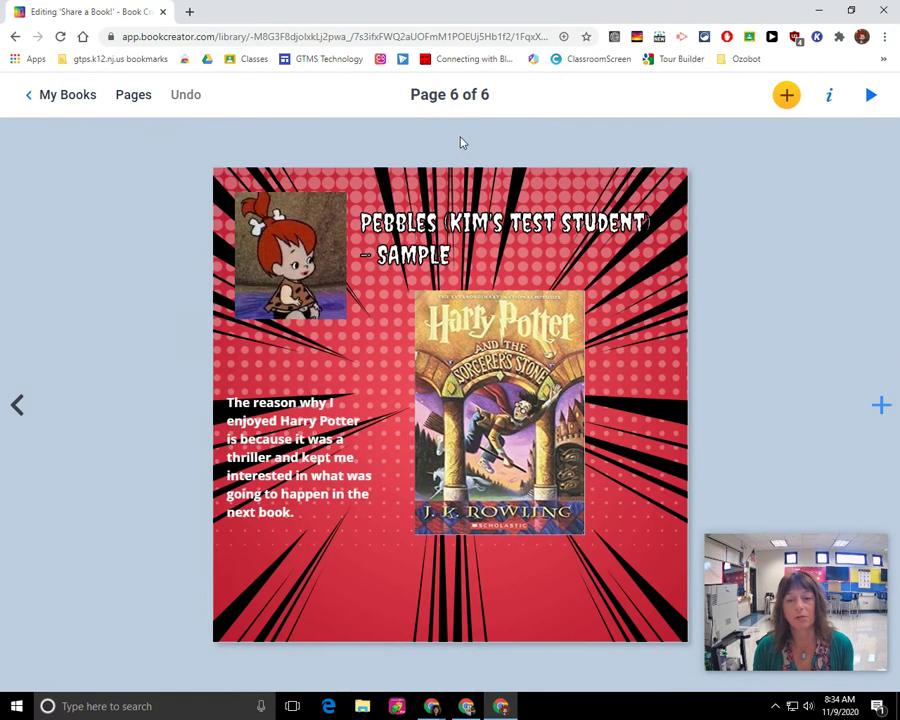
pyautogui.click(881, 407)
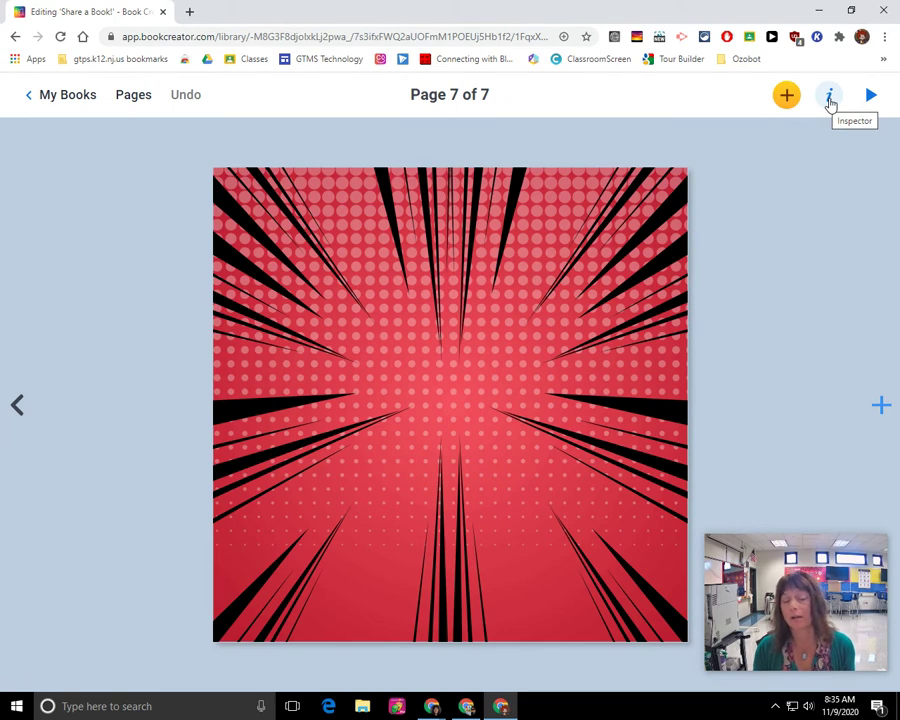
# - In the page settings, try a peach solid background, then lined and grid paper
pyautogui.click(830, 100)
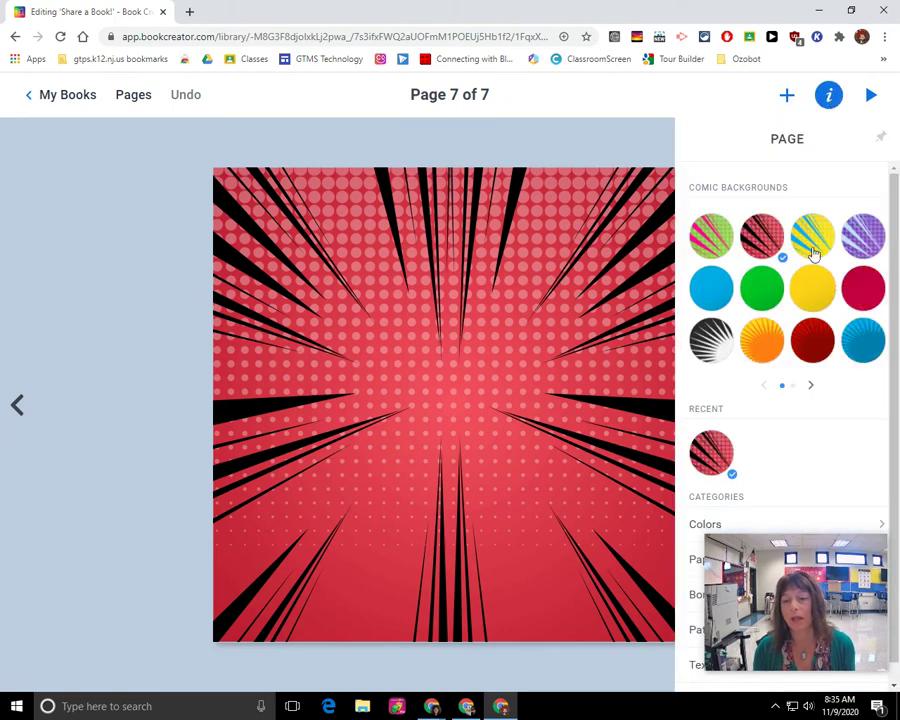
pyautogui.scroll(-1, 740, 340)
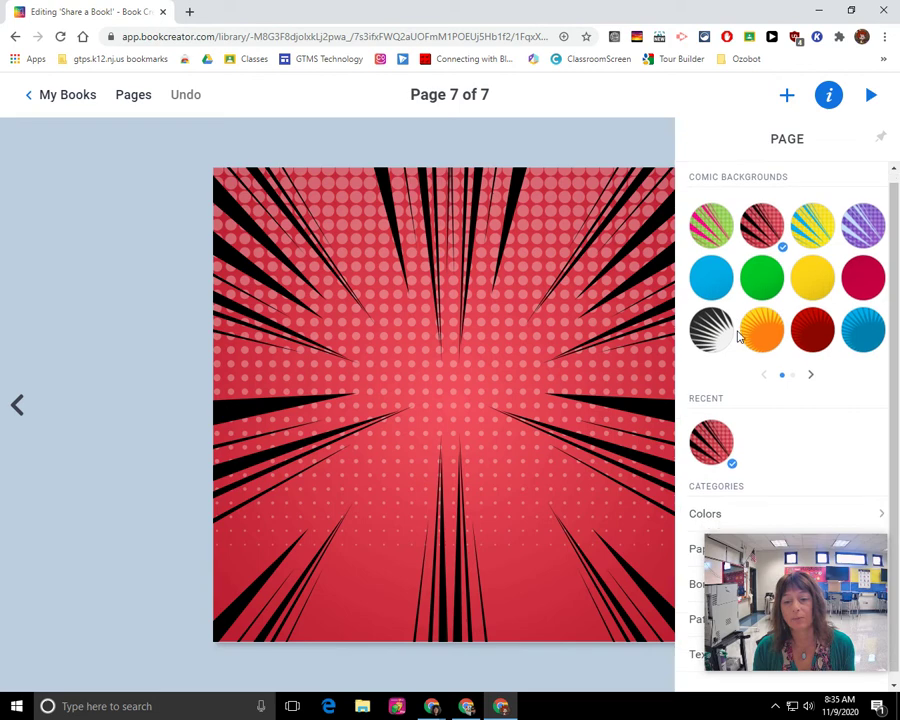
pyautogui.click(806, 520)
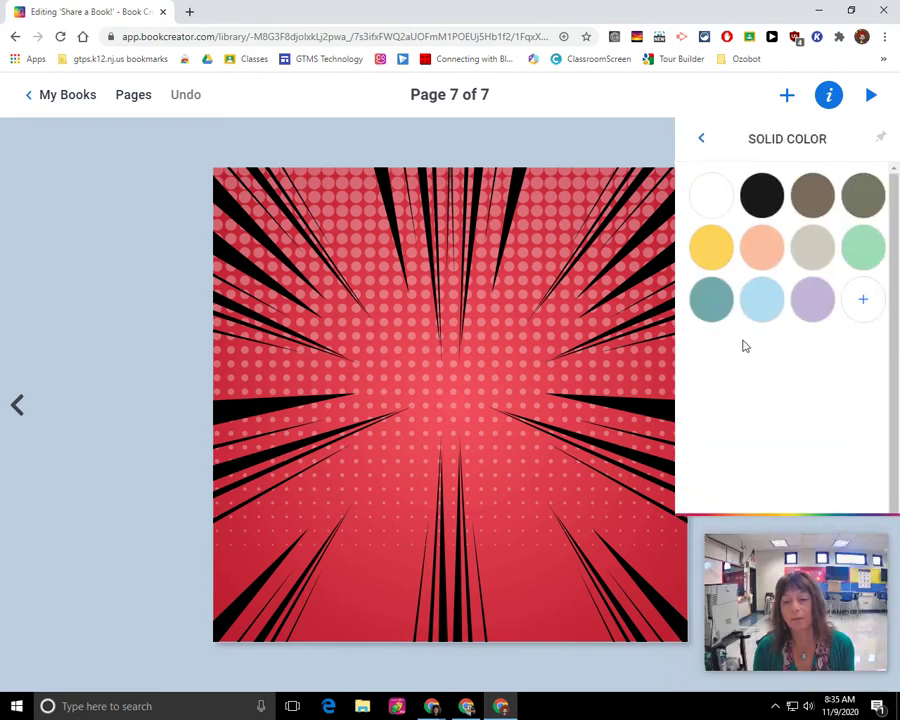
pyautogui.click(757, 259)
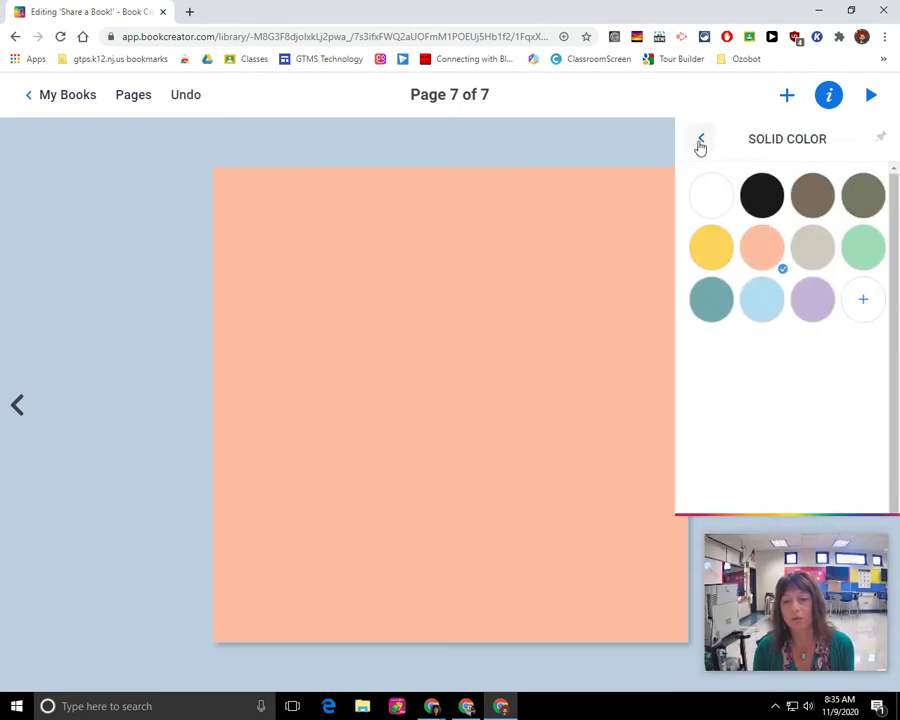
pyautogui.click(701, 139)
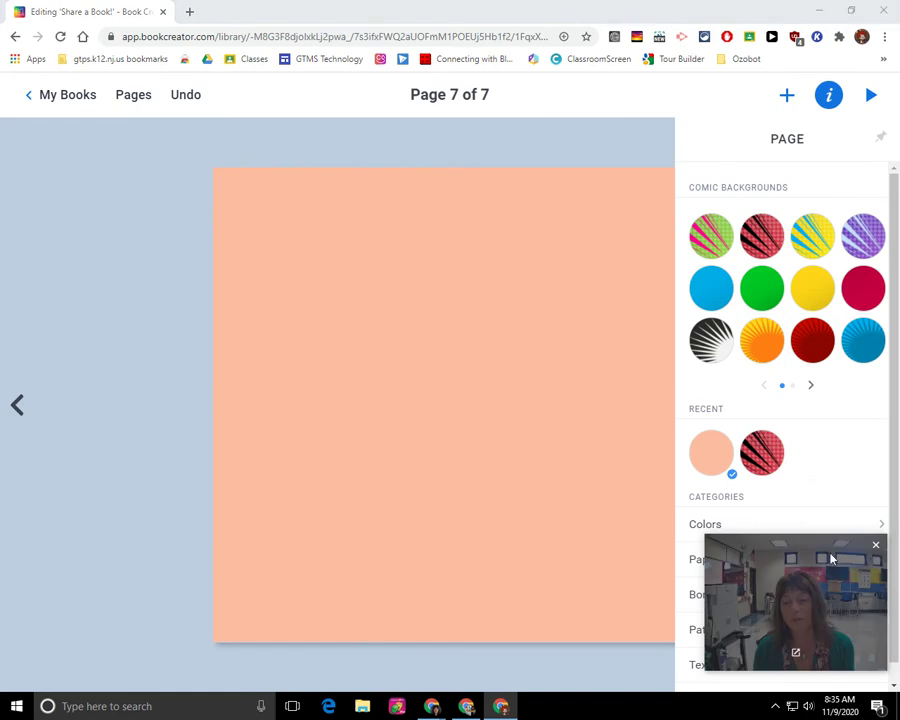
pyautogui.moveTo(818, 552); pyautogui.dragTo(352, 270)
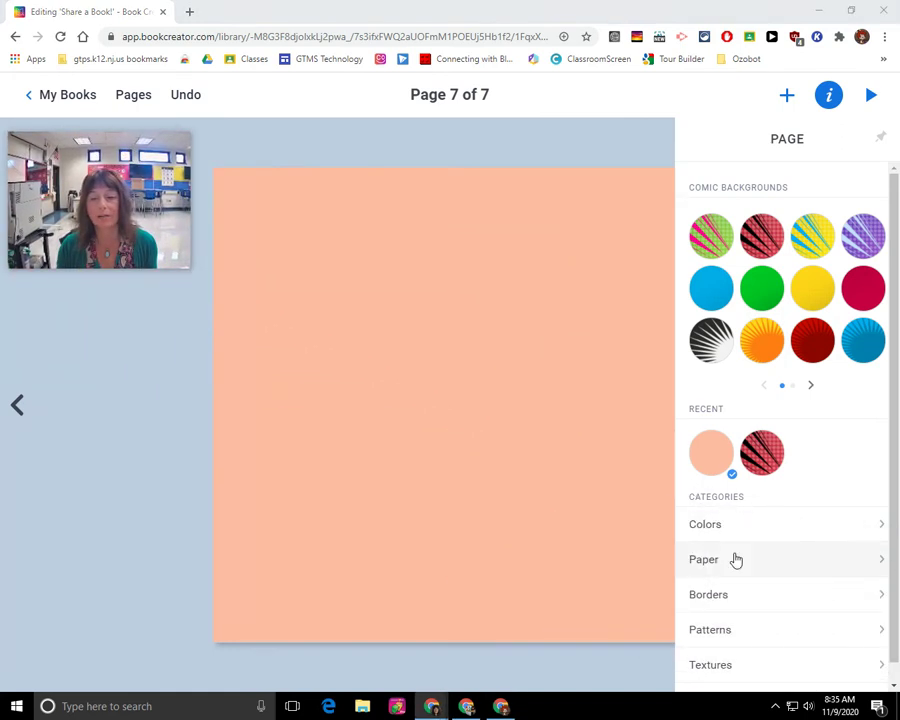
pyautogui.click(733, 563)
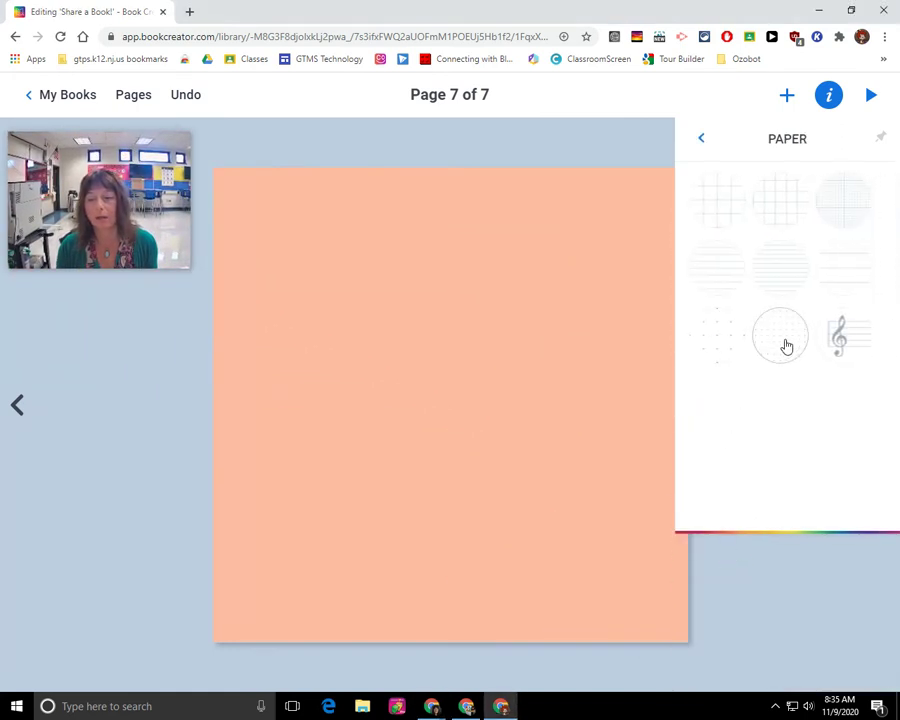
pyautogui.click(831, 278)
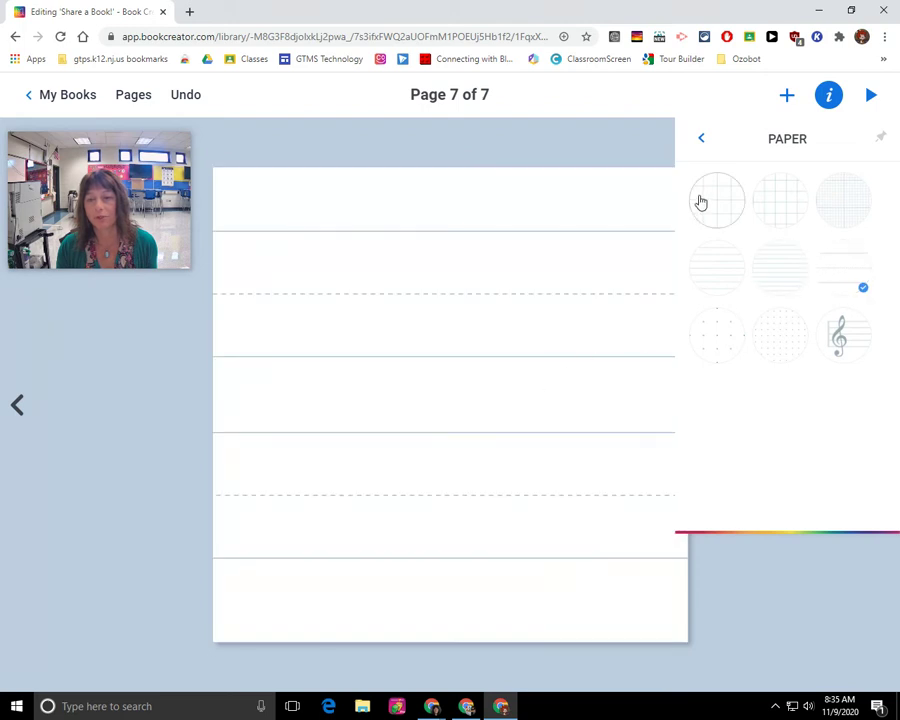
pyautogui.click(706, 203)
pyautogui.click(700, 140)
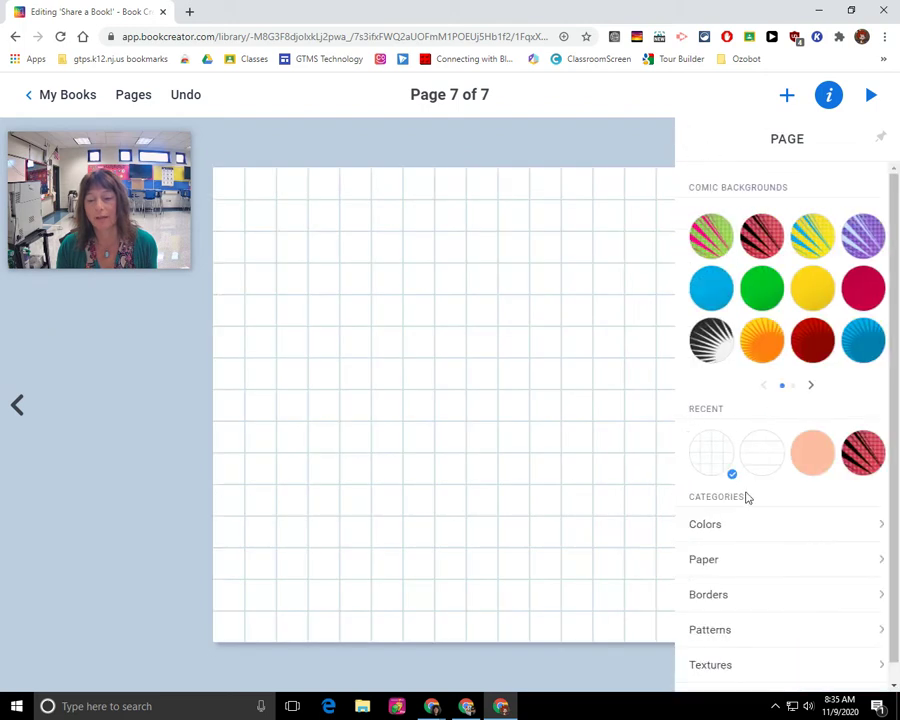
# - Try the orange sunburst comic background, then apply the pale pink polka-dot pattern
pyautogui.click(763, 343)
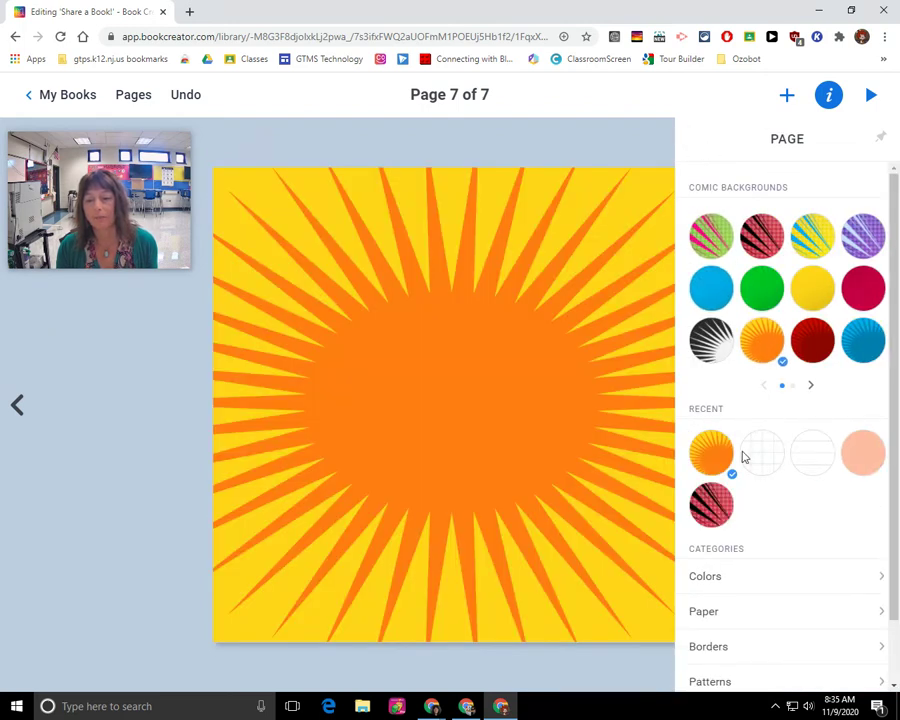
pyautogui.scroll(-1, 755, 511)
pyautogui.scroll(-1, 750, 580)
pyautogui.click(744, 604)
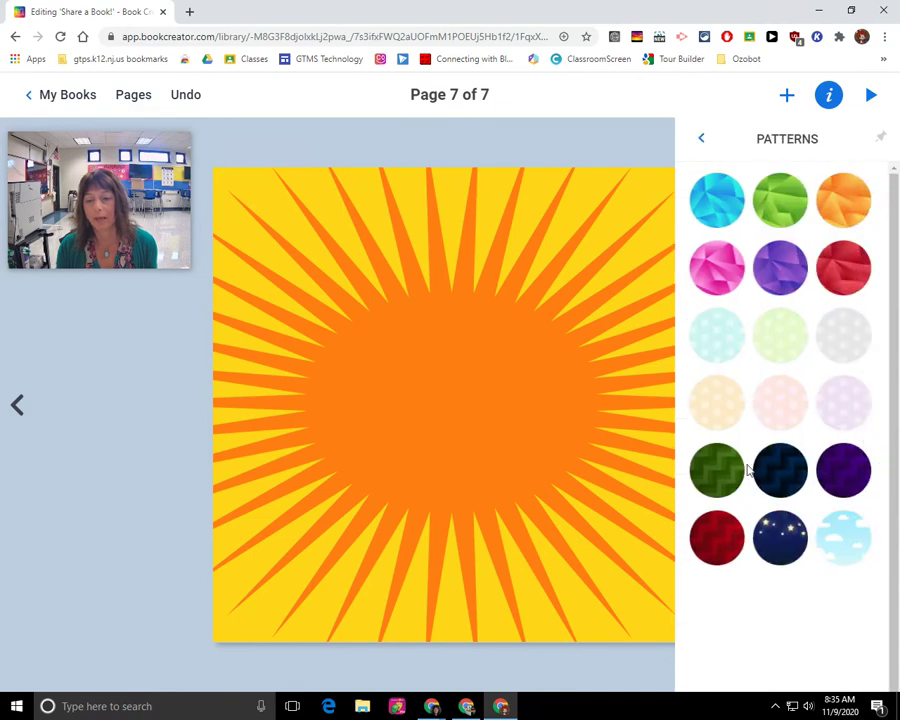
pyautogui.click(781, 402)
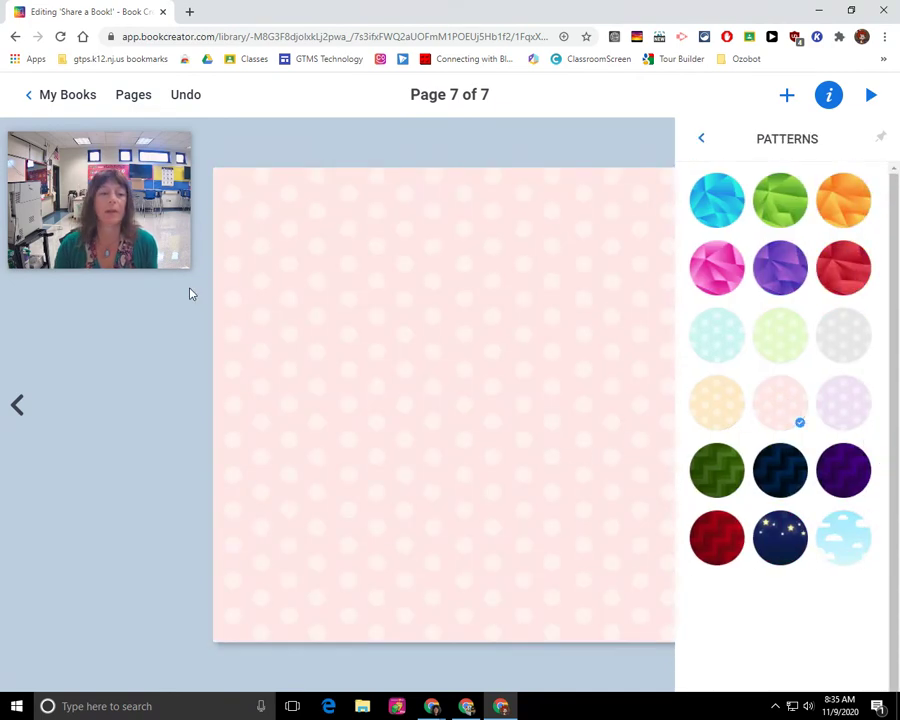
# - Close the backgrounds panel, browse Media, and choose Text from the Comics insert options
pyautogui.click(590, 147)
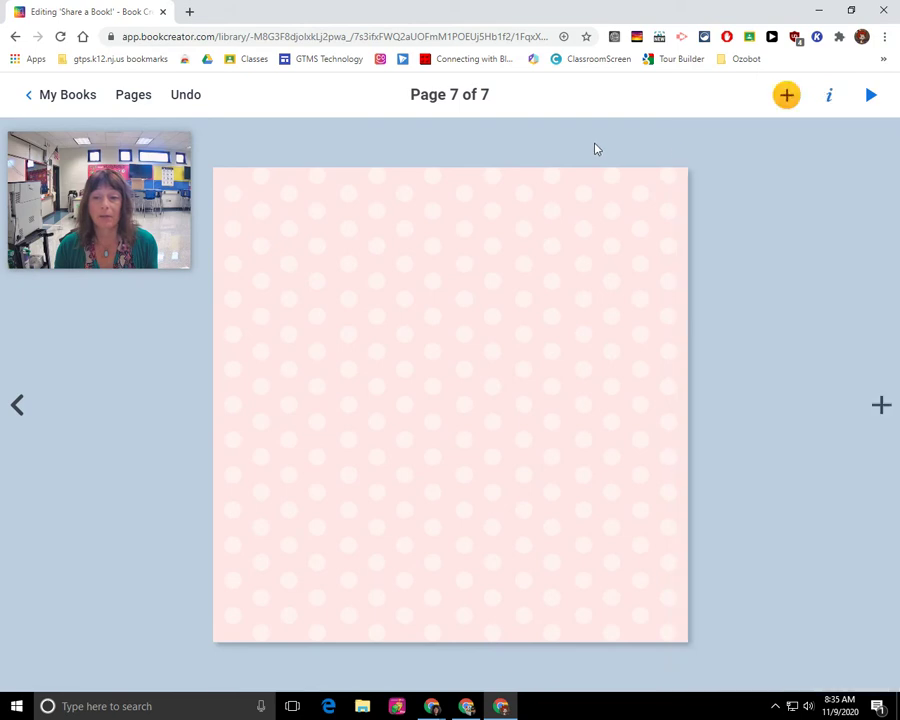
pyautogui.click(787, 103)
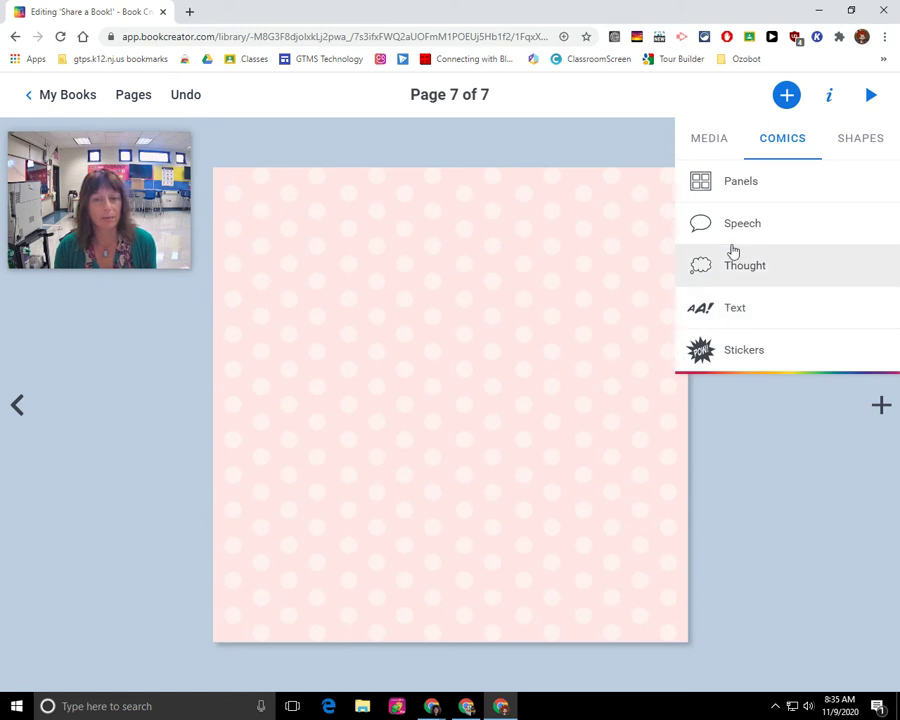
pyautogui.click(713, 148)
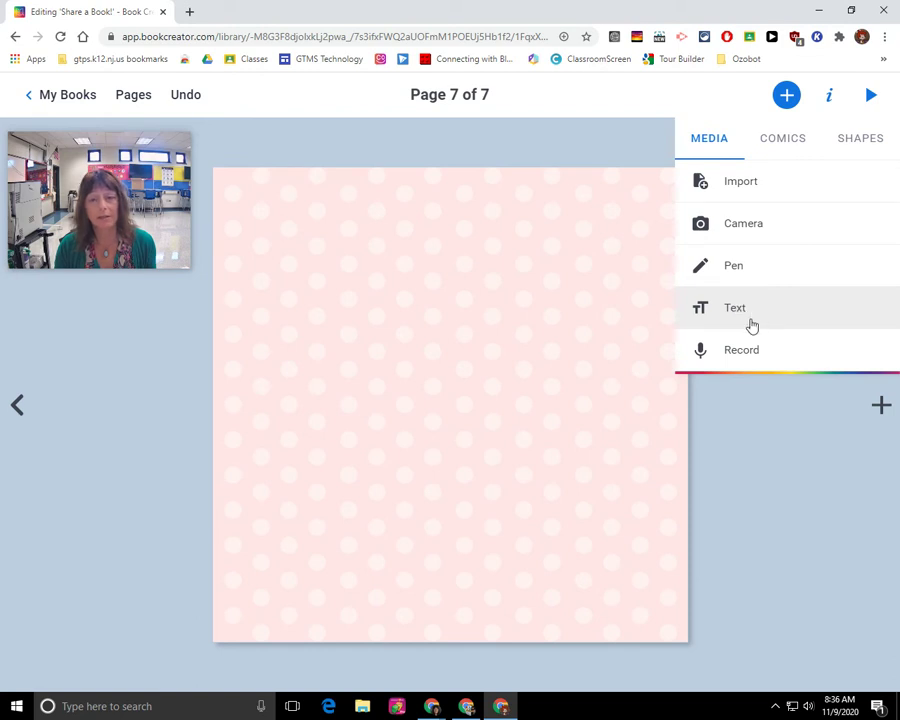
pyautogui.click(786, 140)
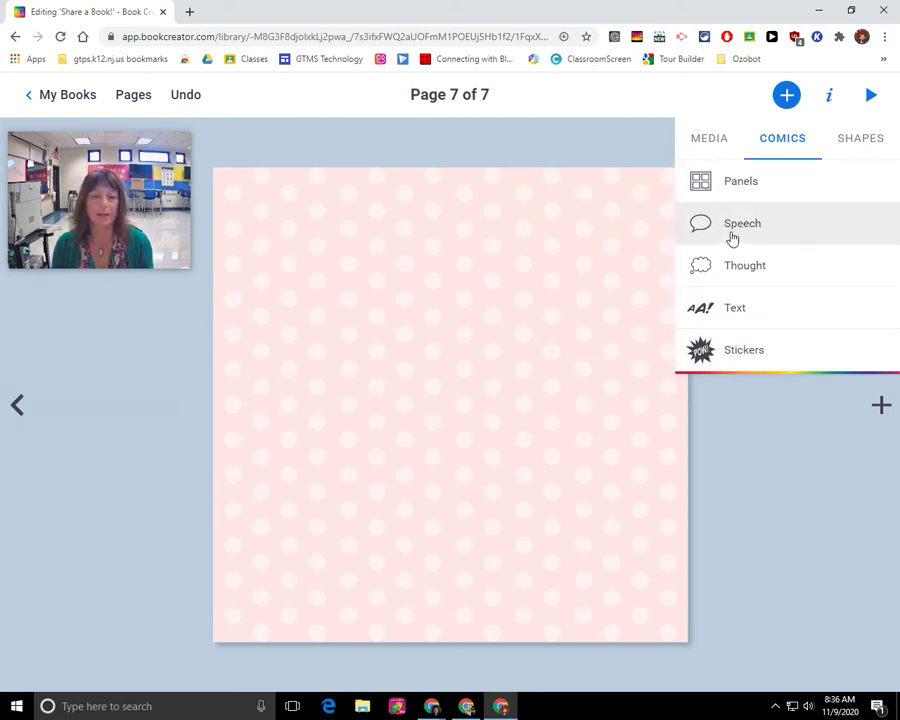
pyautogui.click(729, 316)
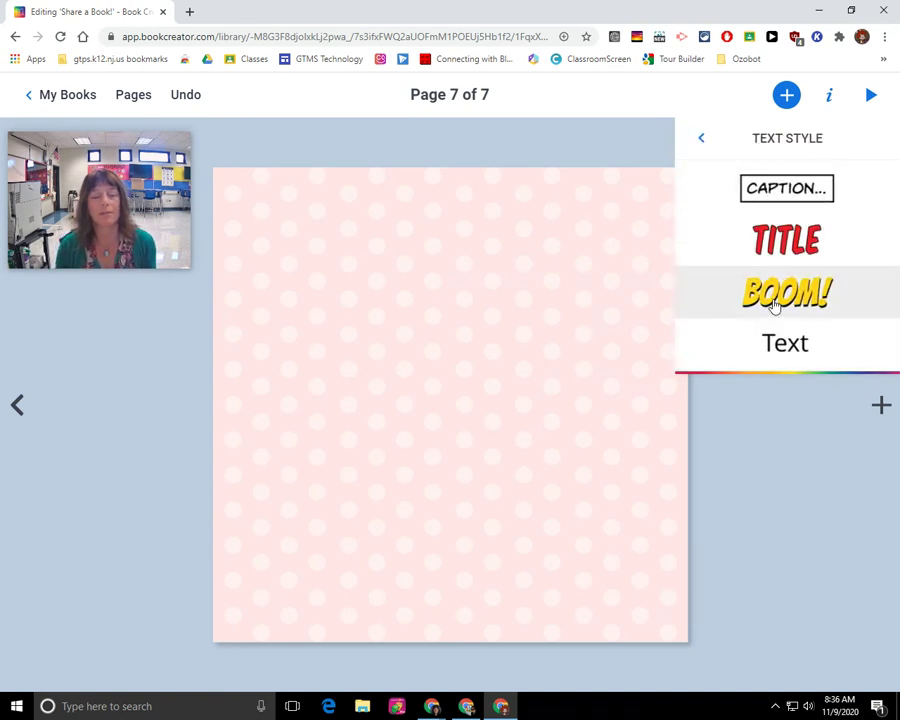
# - Add a red comic Title style text reading 'DEMO' and move it to the top centre
pyautogui.click(785, 240)
pyautogui.write('d')
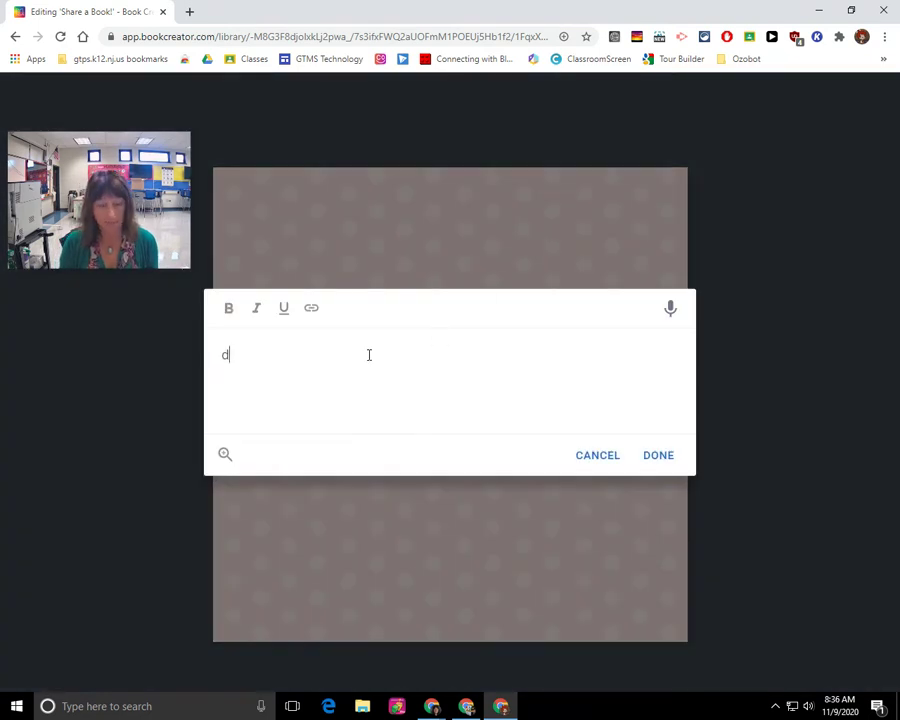
pyautogui.press('BackSpace')
pyautogui.write('Demo')
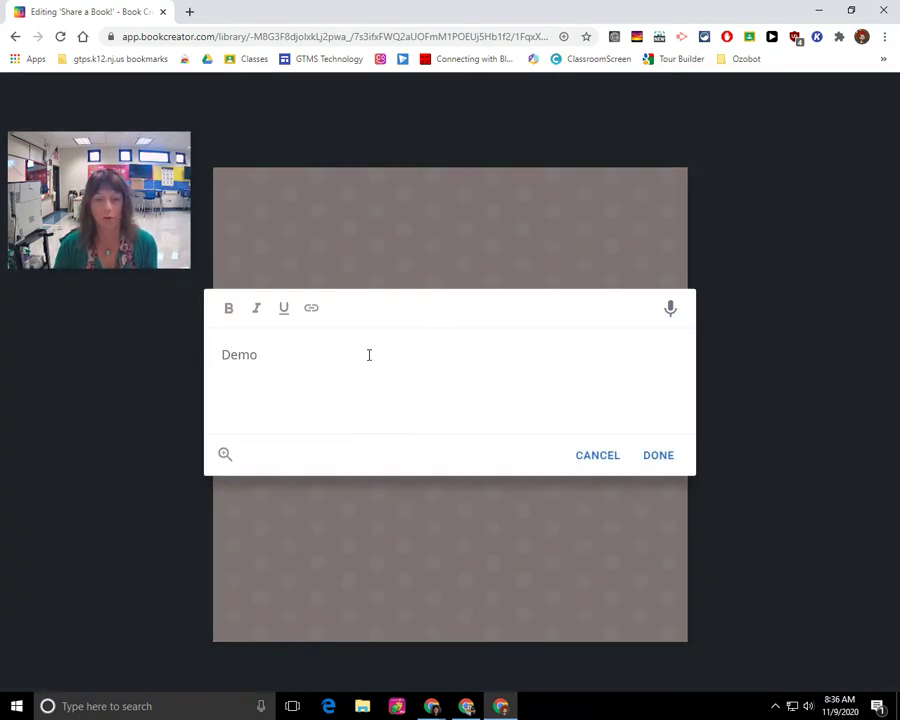
pyautogui.click(659, 468)
pyautogui.moveTo(363, 296); pyautogui.dragTo(457, 251)
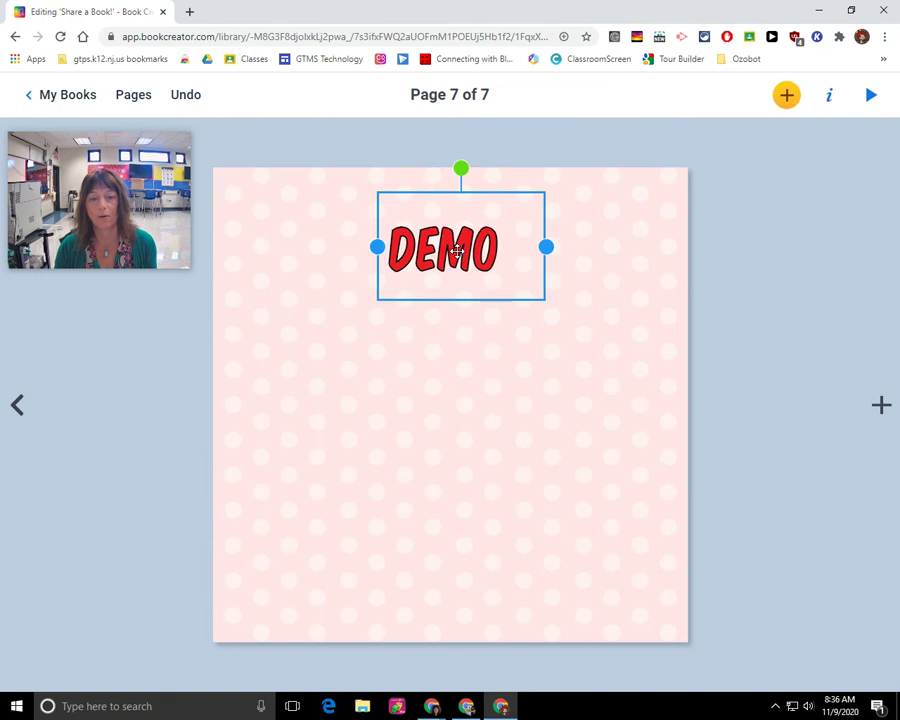
pyautogui.click(785, 103)
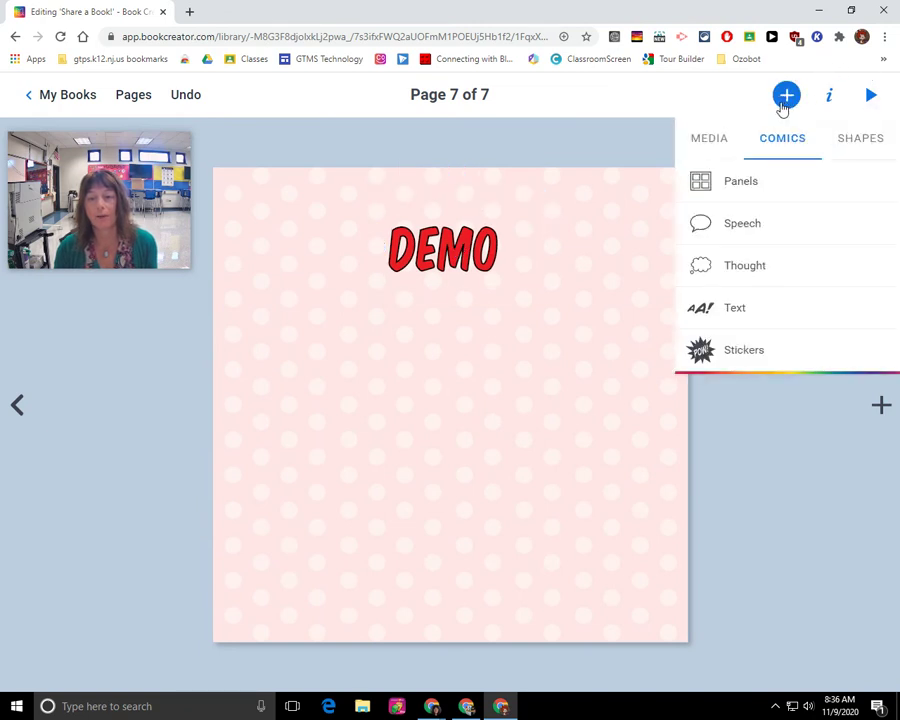
# - Insert a rectangle shape below the title and colour it orange
pyautogui.click(852, 147)
pyautogui.click(733, 203)
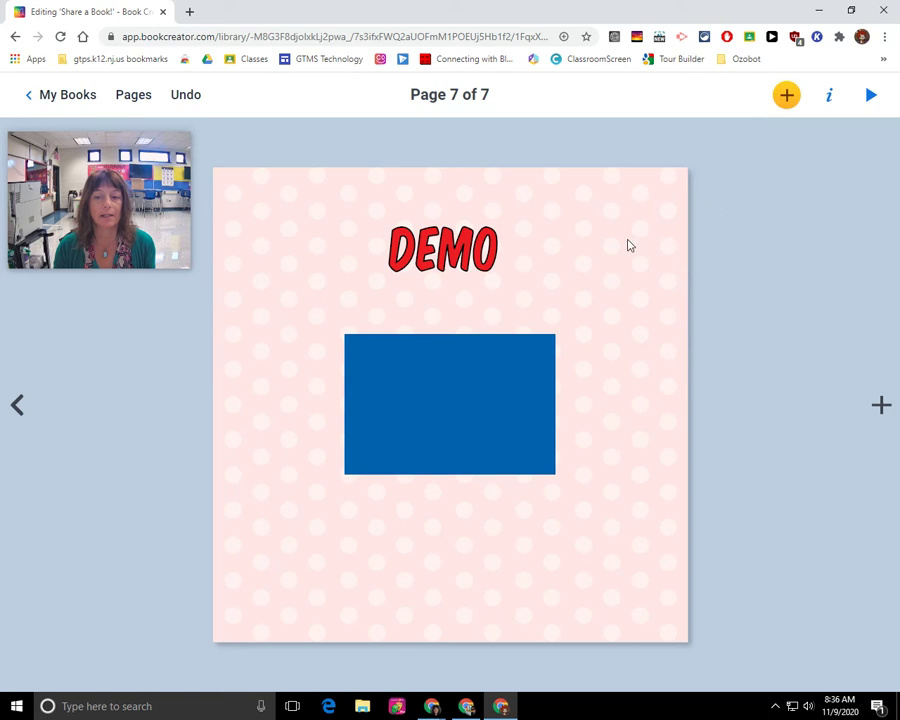
pyautogui.click(416, 408)
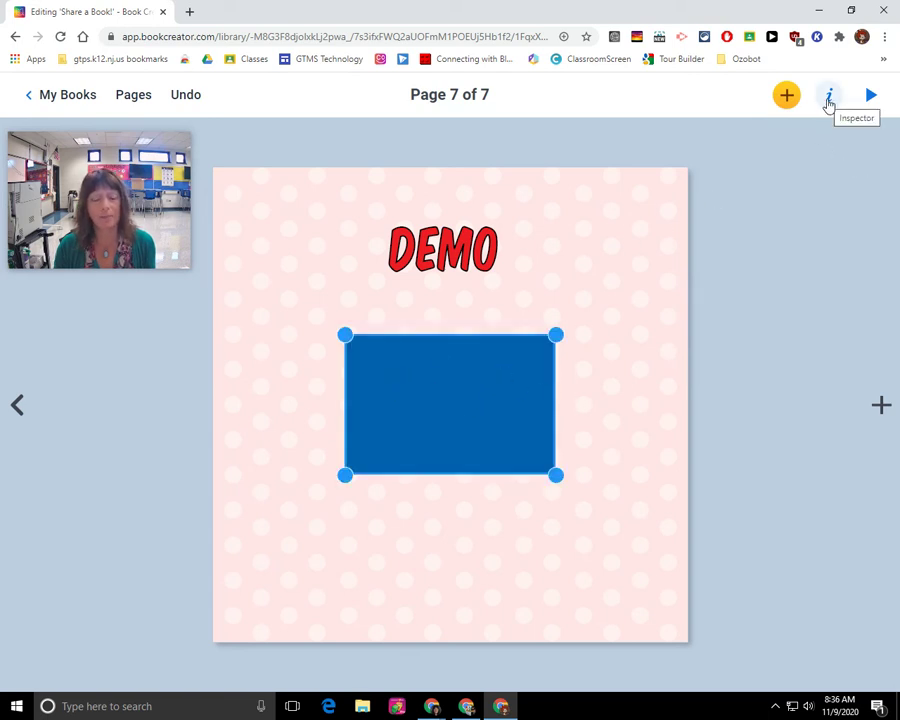
pyautogui.click(828, 100)
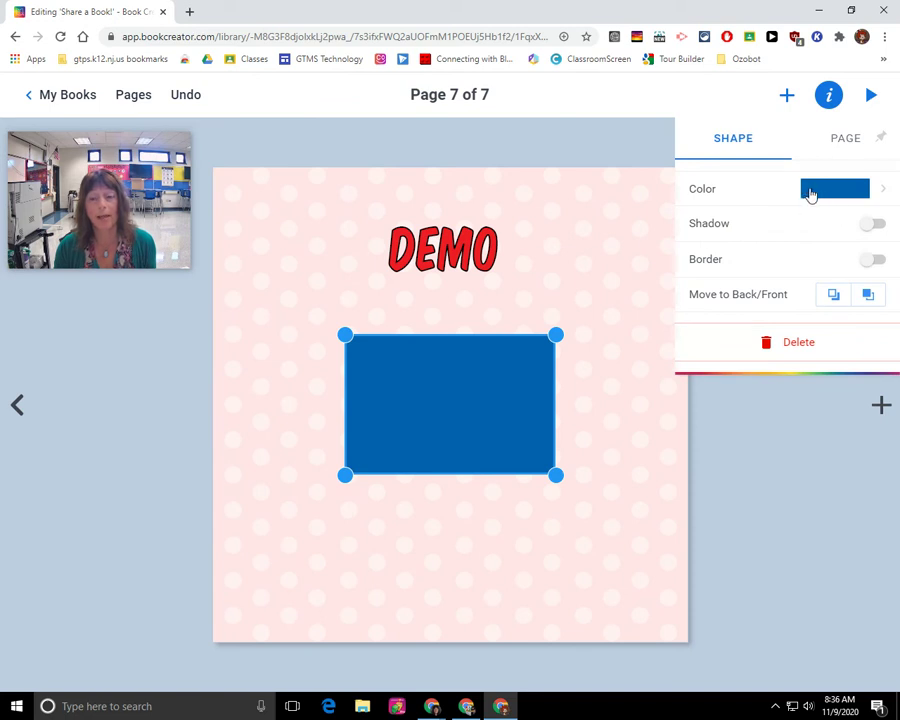
pyautogui.click(810, 191)
pyautogui.click(762, 247)
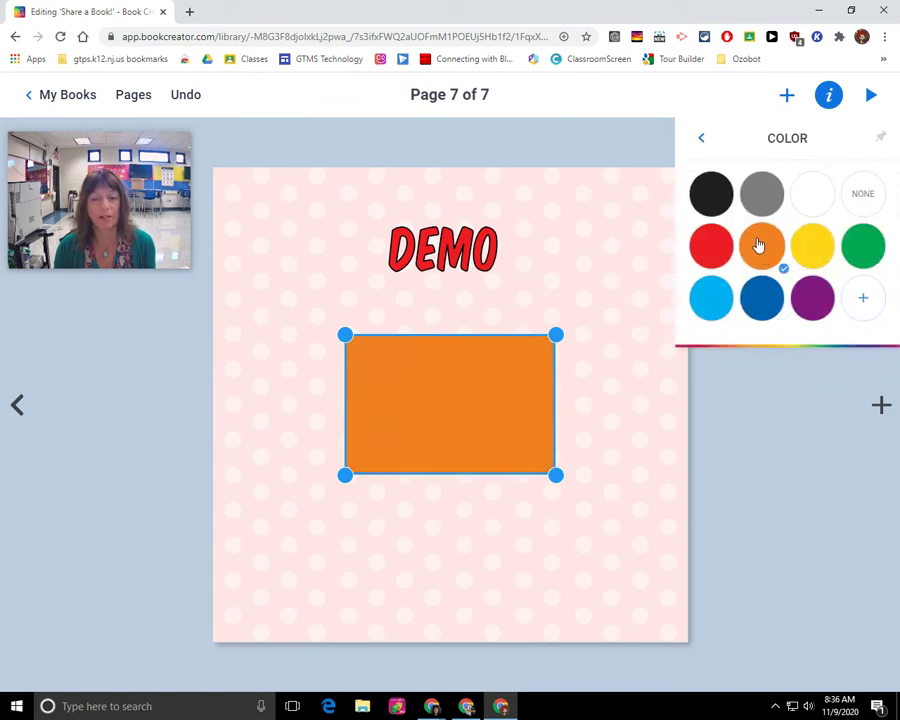
# - Give the rectangle a drop shadow and a thick white border of width 12
pyautogui.click(699, 142)
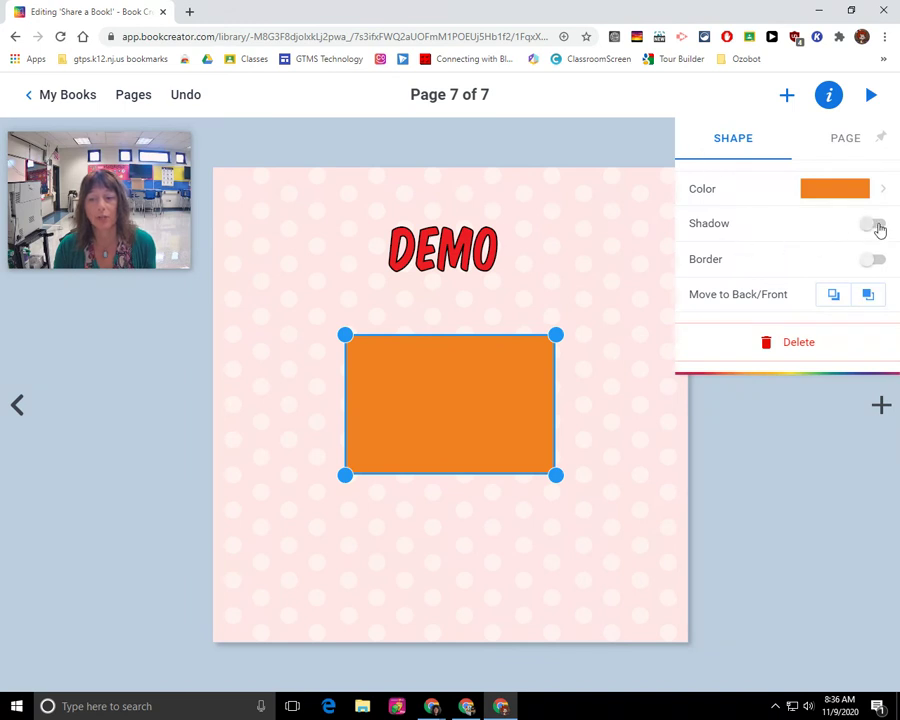
pyautogui.click(875, 226)
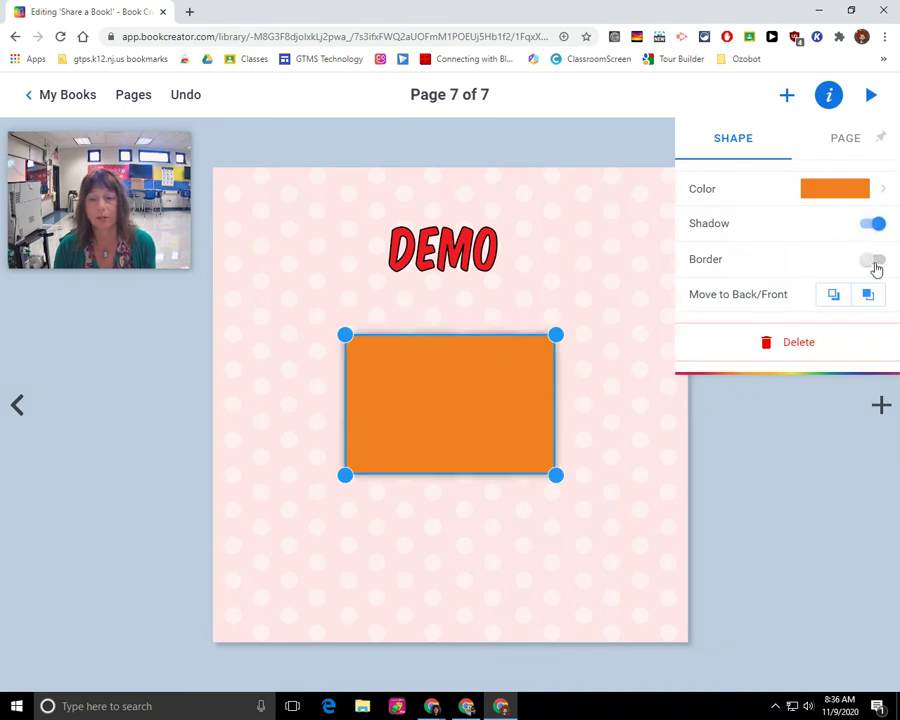
pyautogui.click(874, 260)
pyautogui.moveTo(737, 345); pyautogui.dragTo(782, 344)
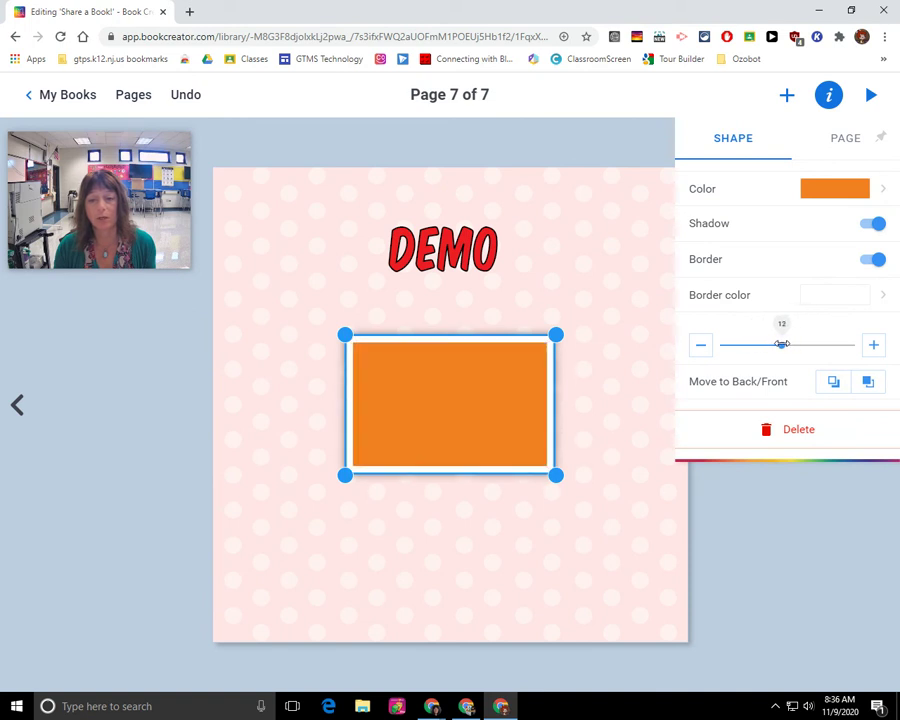
pyautogui.click(590, 348)
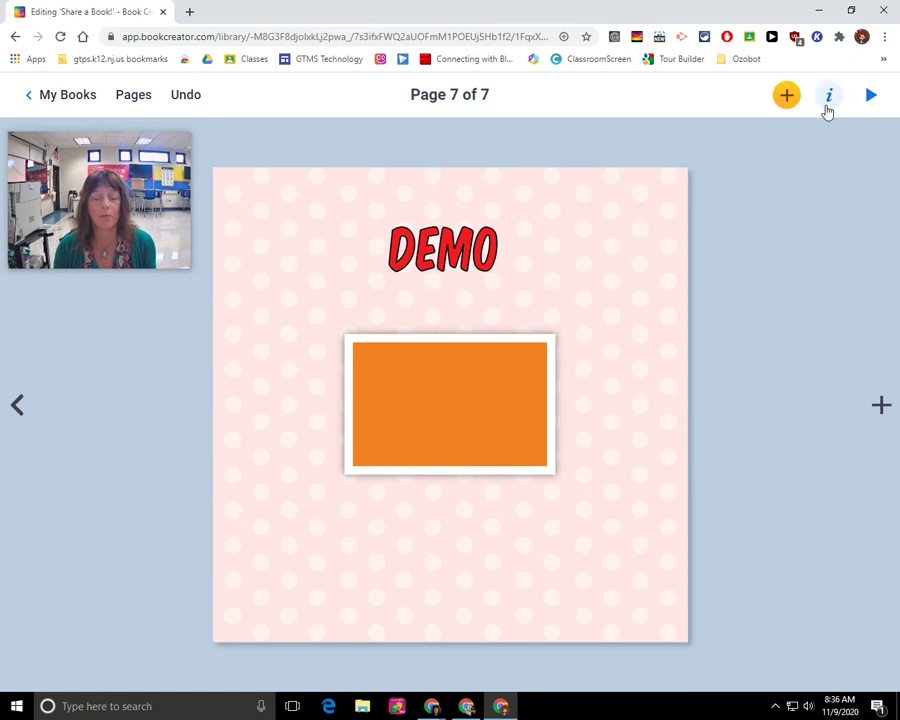
# - Browse the insert panel, then select the orange rectangle and reopen its shape properties
pyautogui.click(787, 105)
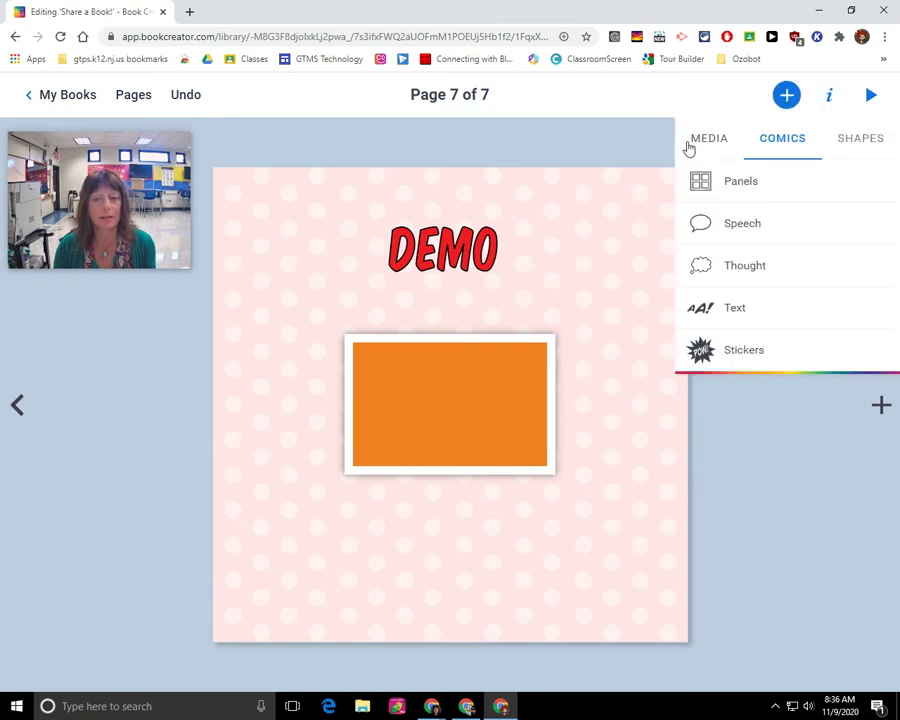
pyautogui.click(712, 144)
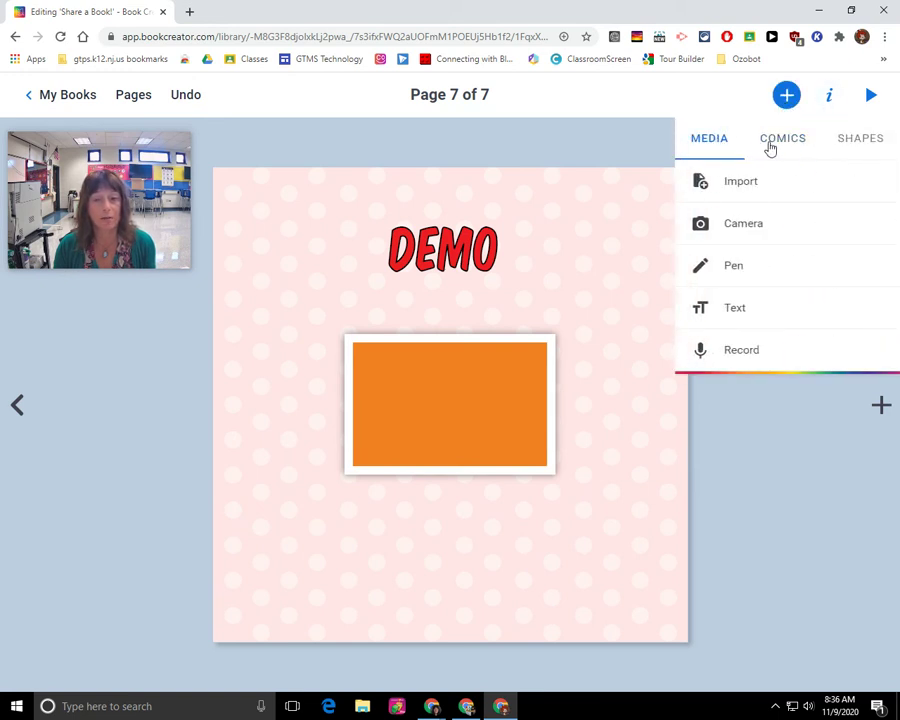
pyautogui.click(800, 140)
pyautogui.click(543, 335)
pyautogui.moveTo(472, 398); pyautogui.dragTo(476, 401)
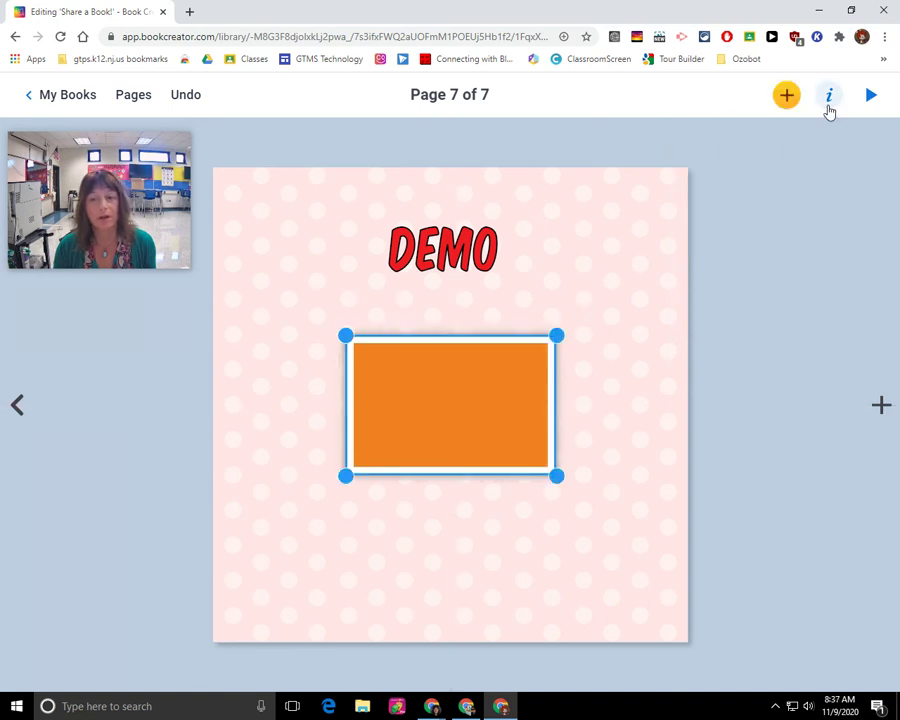
pyautogui.click(828, 96)
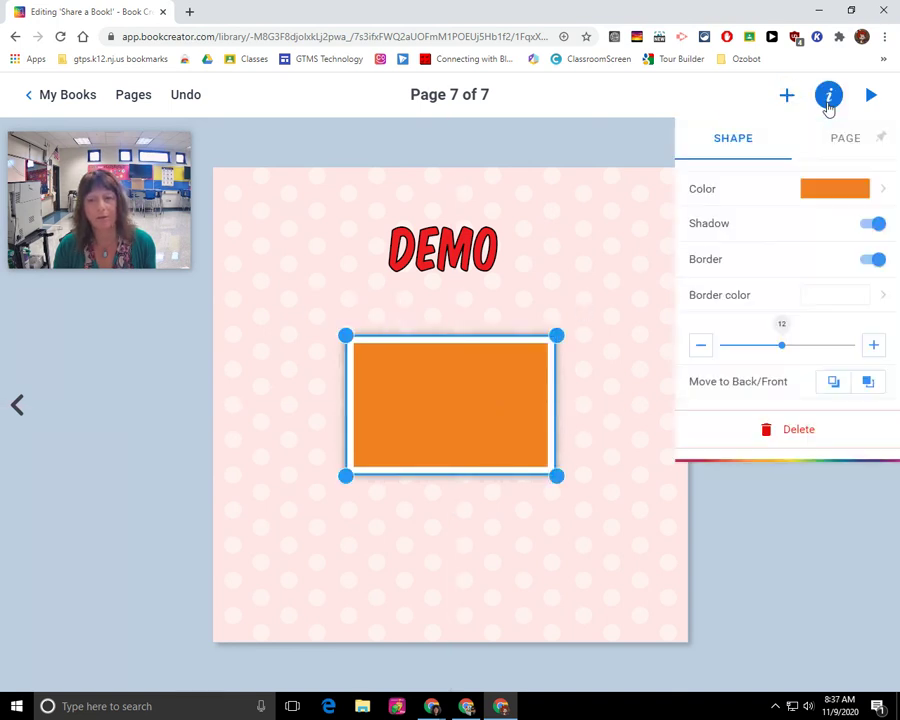